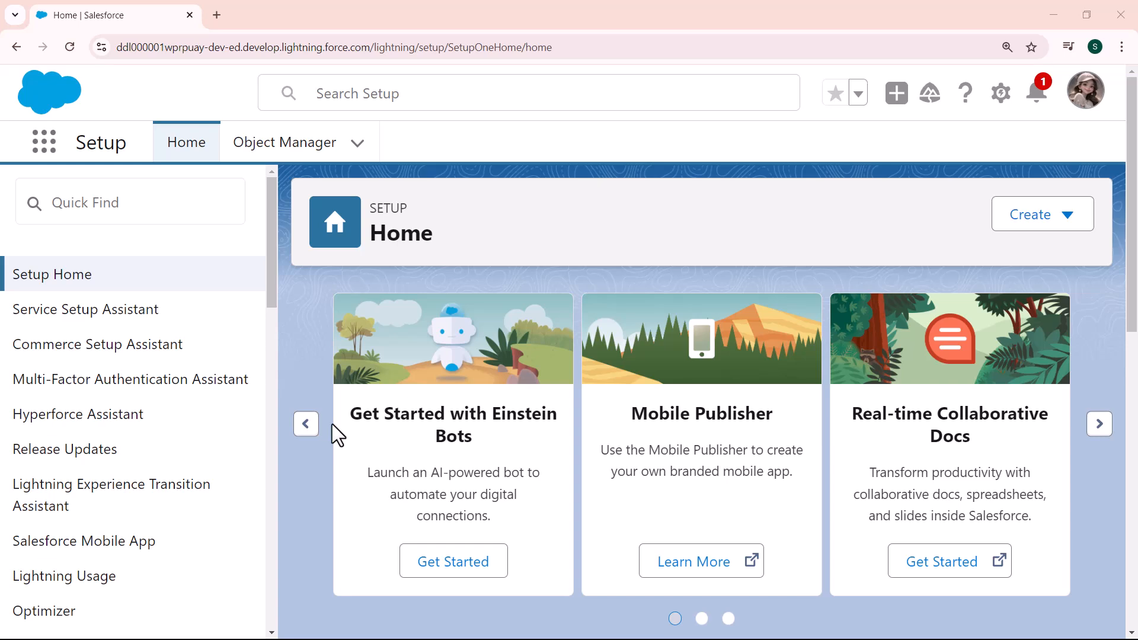
# - Open Salesforce Setup in a new browser tab and go to the Object Manager
pyautogui.click(1000, 95)
pyautogui.click(887, 155)
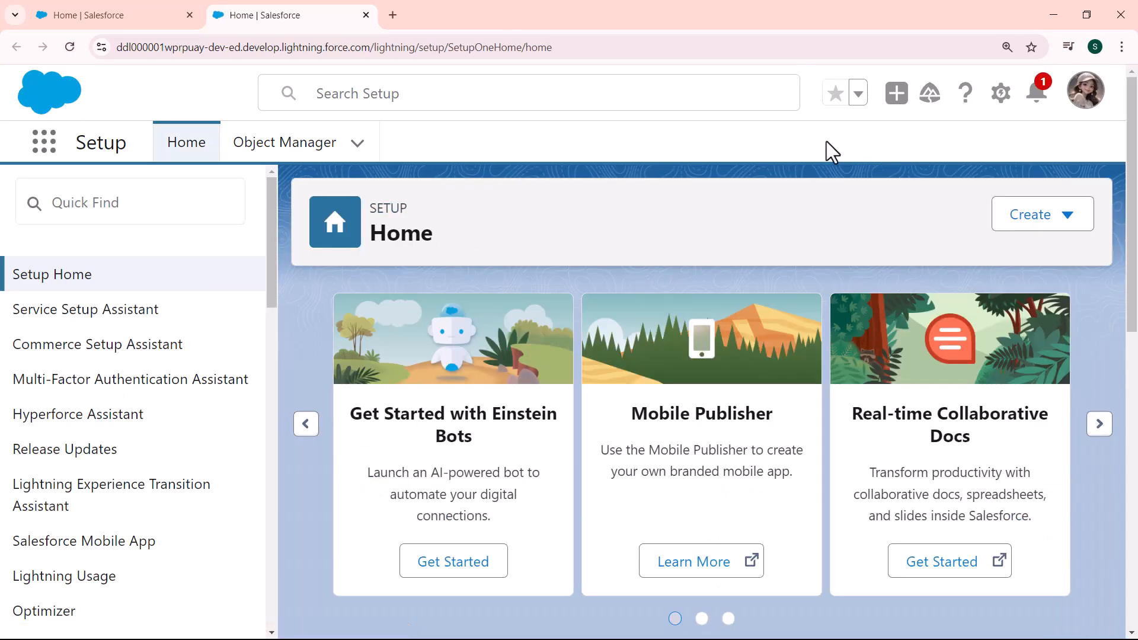
pyautogui.click(299, 153)
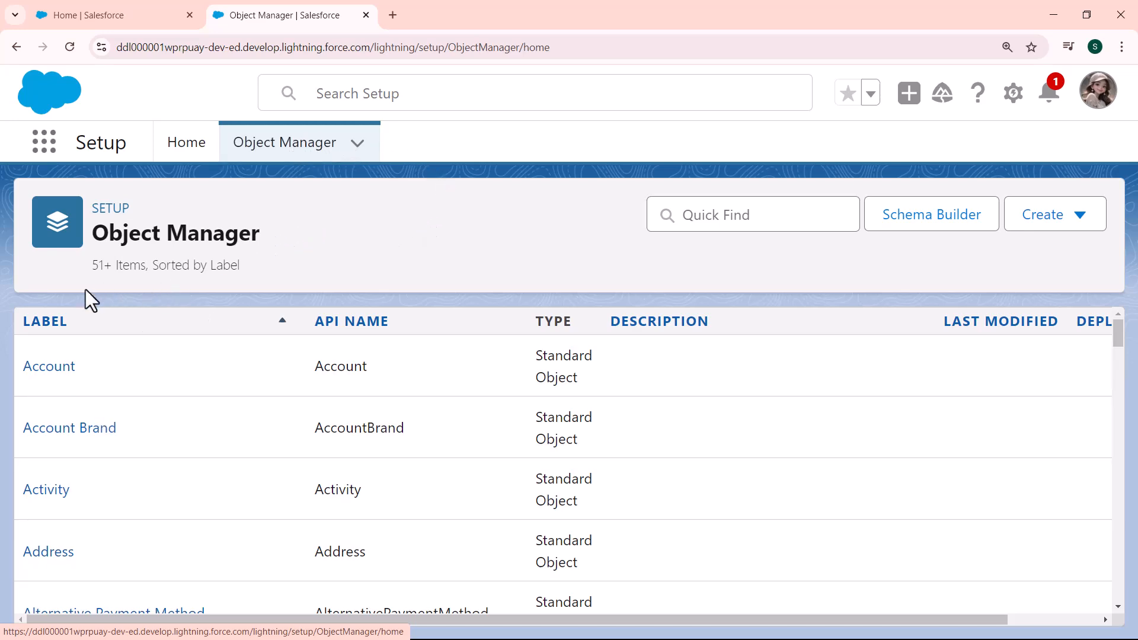
# - Search the objects for "campa" and open the Campaign object's Fields & Relationships
pyautogui.click(685, 208)
pyautogui.write('campa')
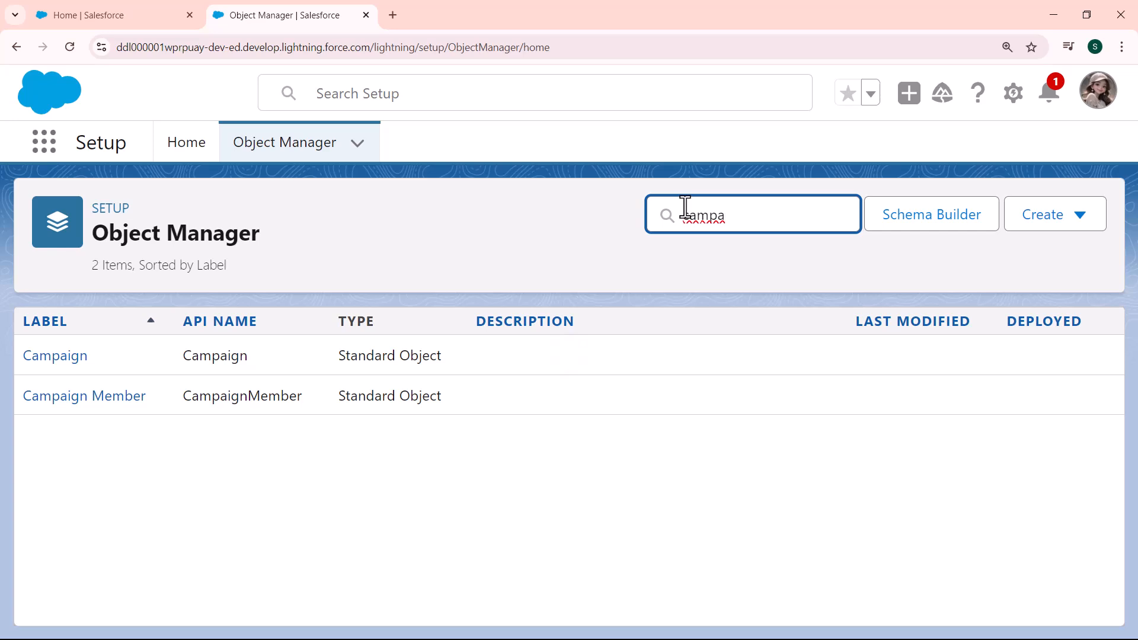
pyautogui.click(37, 362)
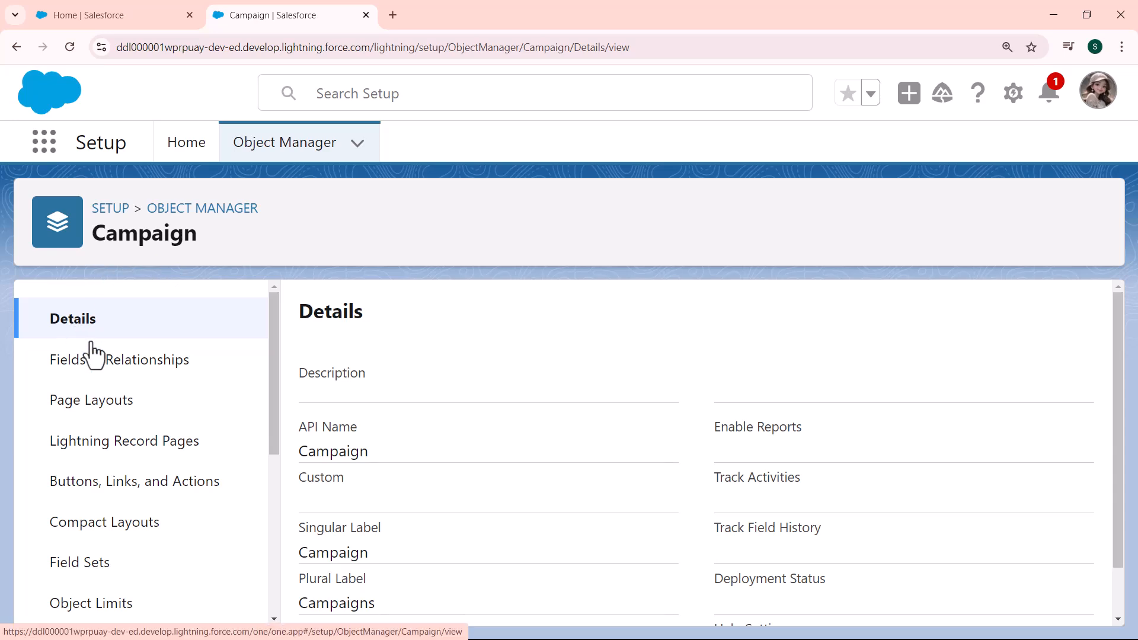
pyautogui.click(120, 364)
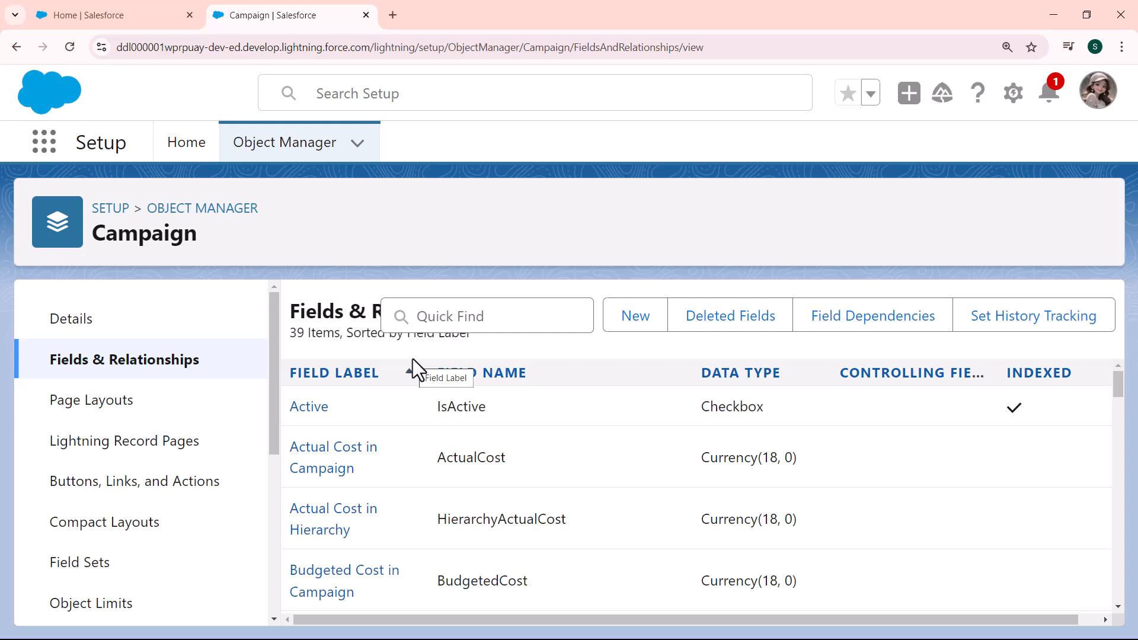
# - Start a new custom field on the Campaign object with Formula as its data type
pyautogui.click(613, 323)
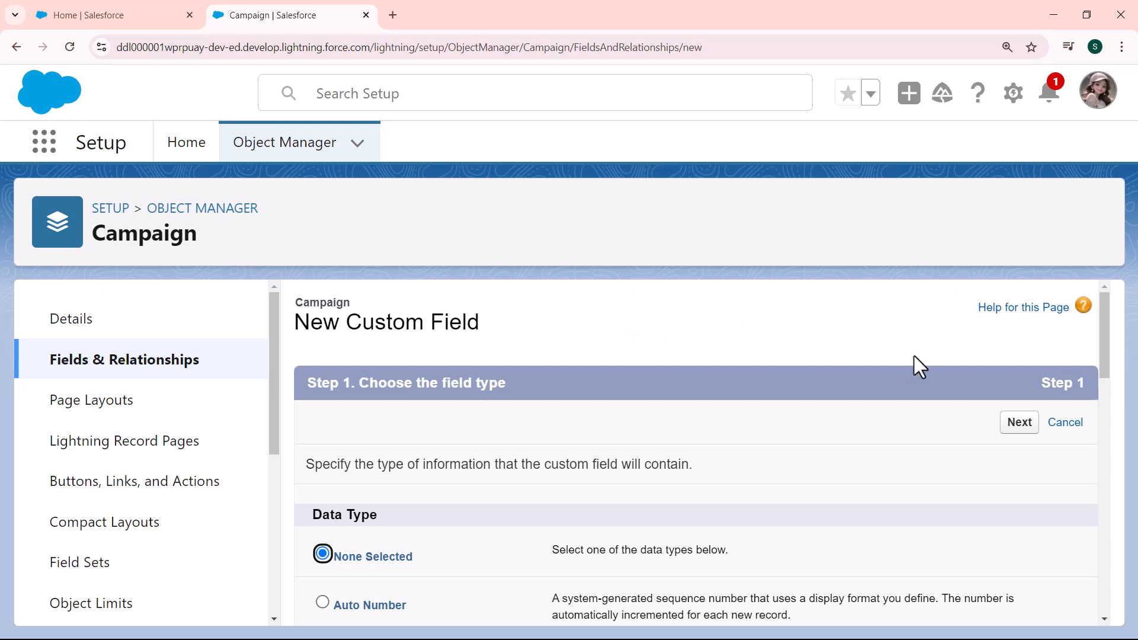
pyautogui.moveTo(1099, 314); pyautogui.dragTo(1102, 354)
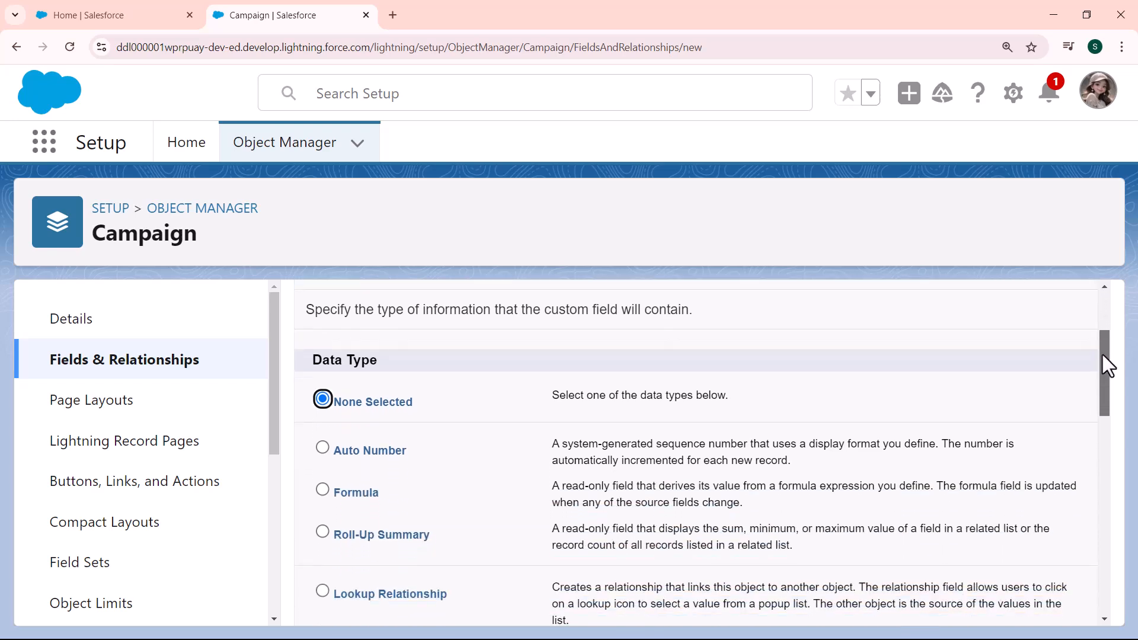
pyautogui.click(323, 490)
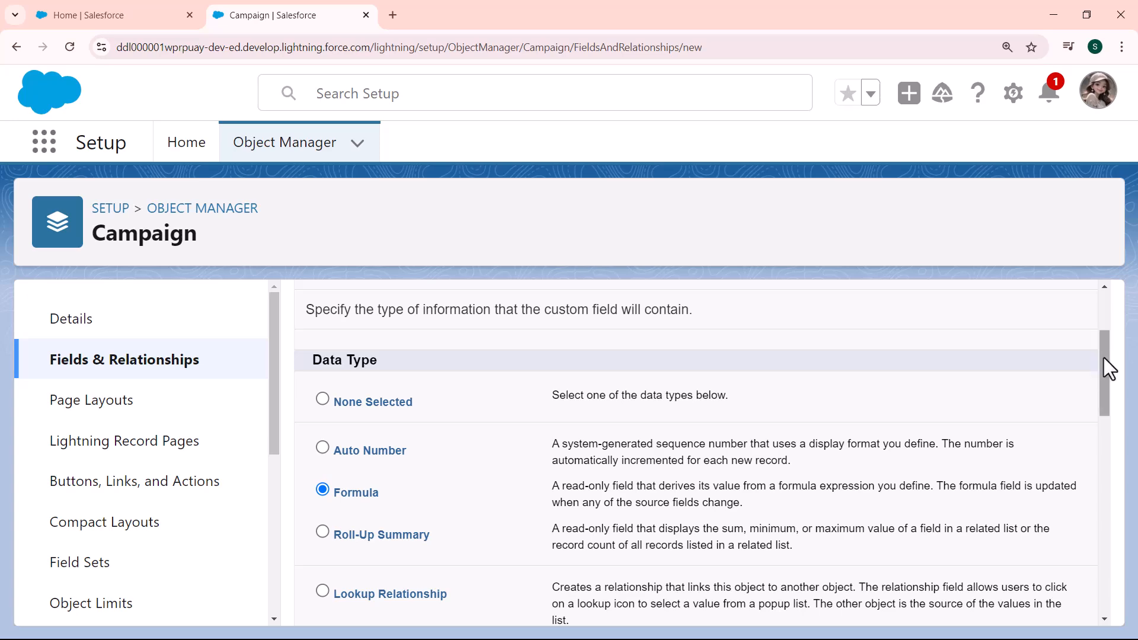
pyautogui.moveTo(1104, 357); pyautogui.dragTo(1104, 331)
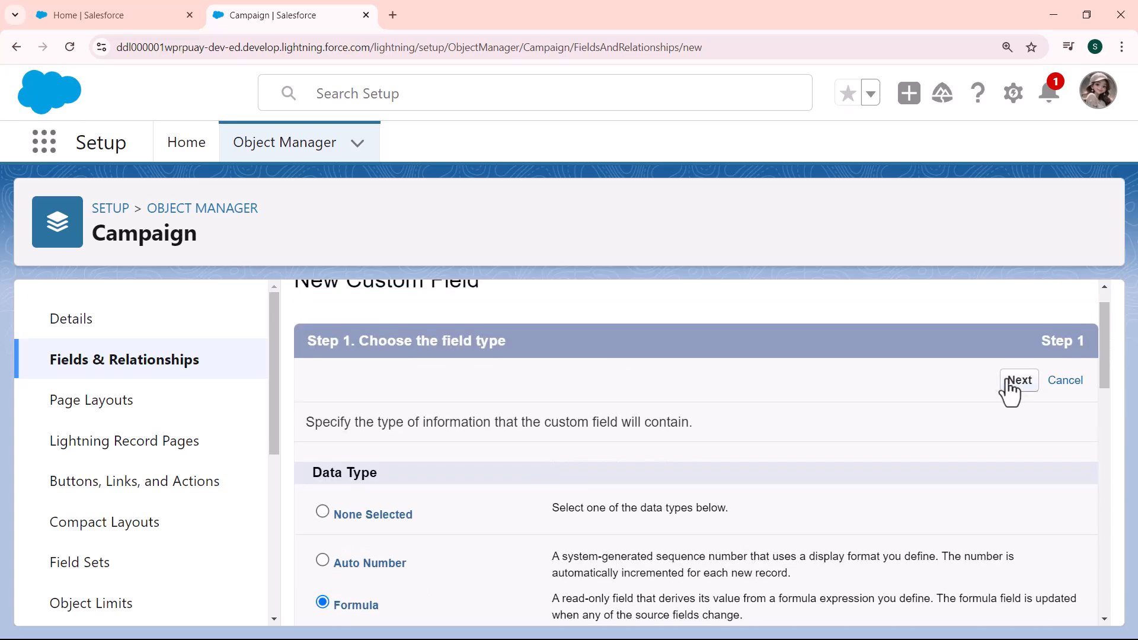
pyautogui.click(1010, 382)
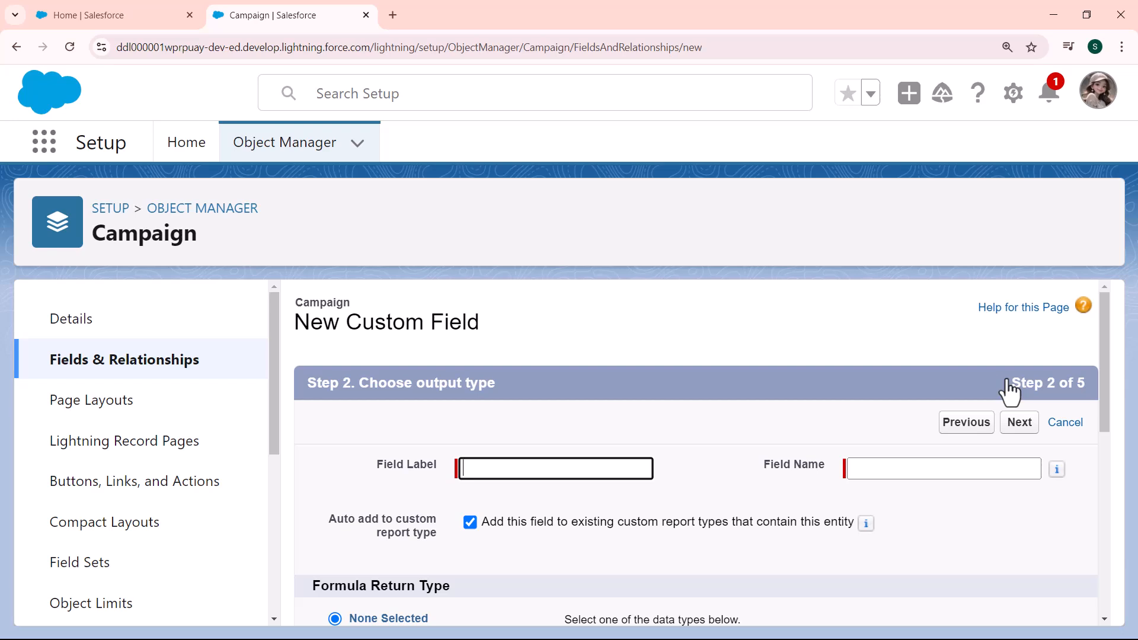
# - Label the new custom field "Upcoming Campaign Date" and generate its matching field name
pyautogui.click(570, 477)
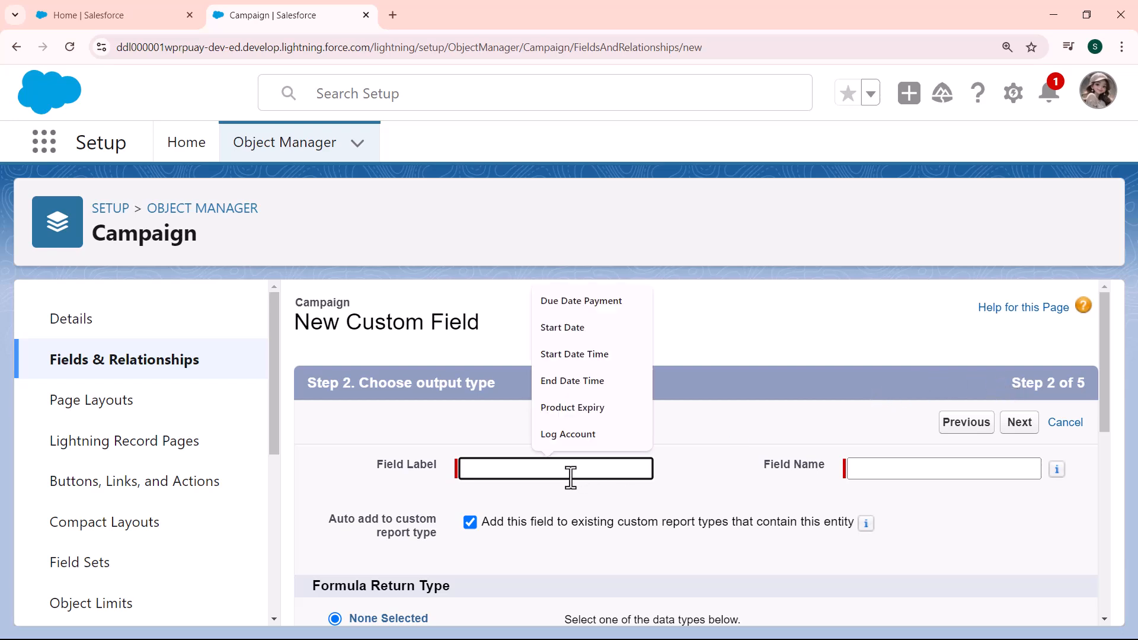
pyautogui.write('U')
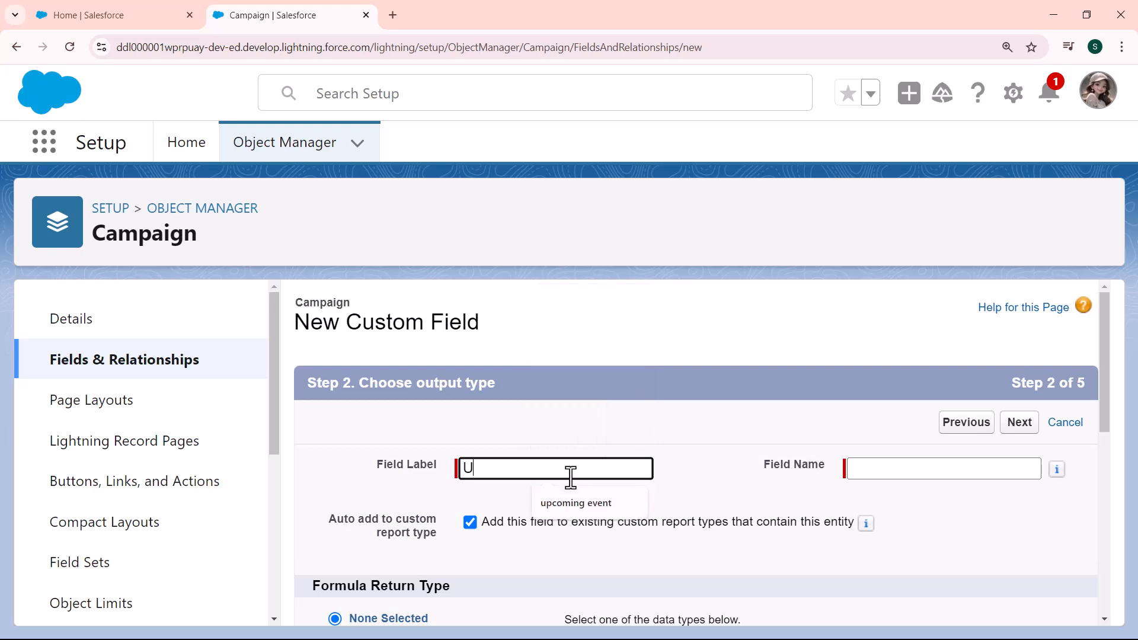
pyautogui.write('pcoming Campai')
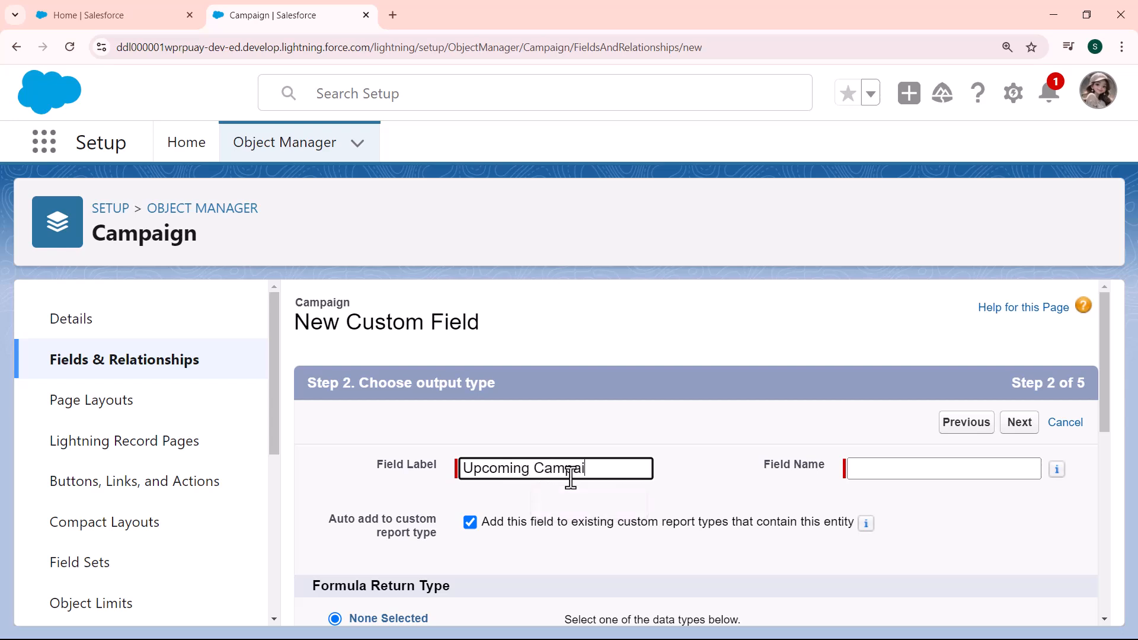
pyautogui.write('gn Date')
pyautogui.click(913, 455)
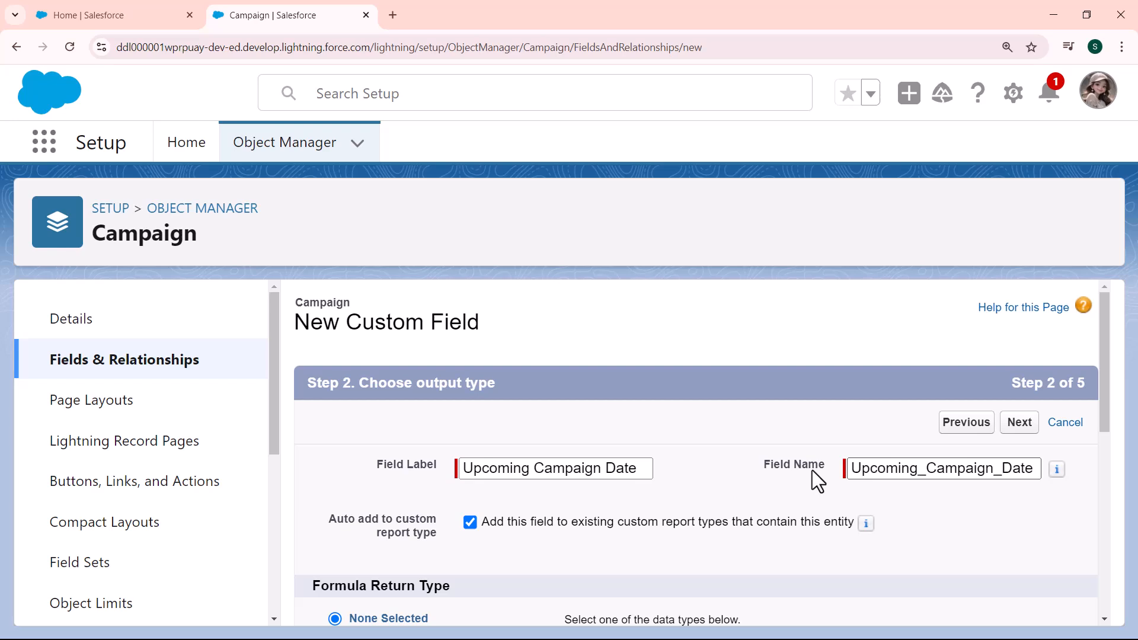
# - Set the formula return type to Date and enter the formula IF(MONTH(EndDate)=12, DATE(YEAR(EndDate),12,31), DATE(YEAR(EndDate),MONTH(EndDate)+1, 1)-1)
pyautogui.moveTo(1103, 415); pyautogui.dragTo(1108, 519)
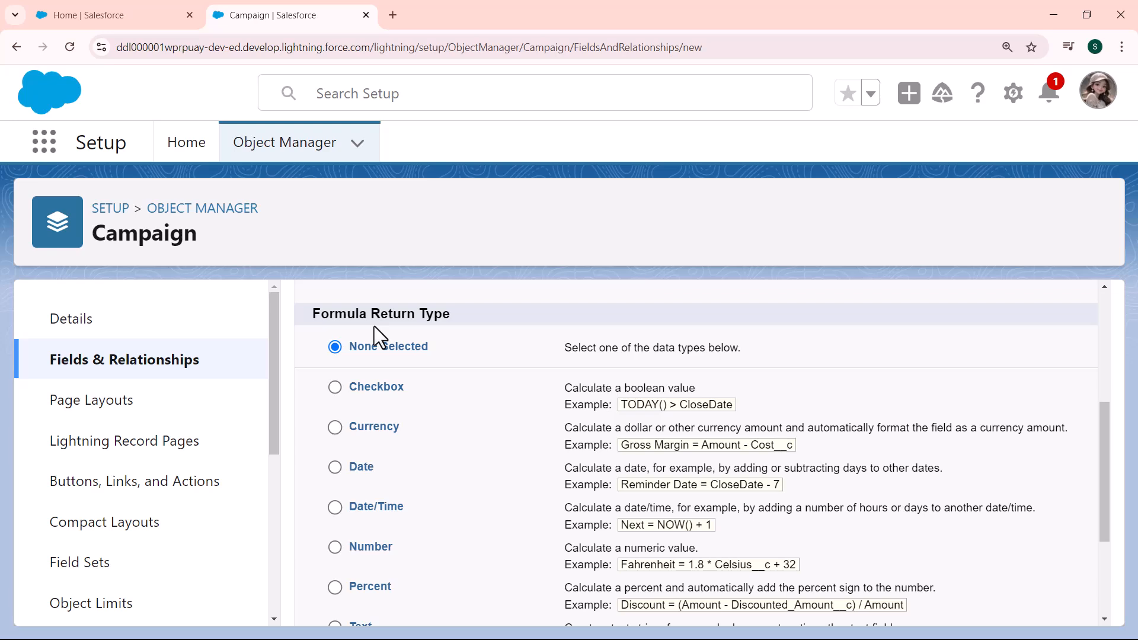
pyautogui.click(334, 468)
pyautogui.click(1100, 375)
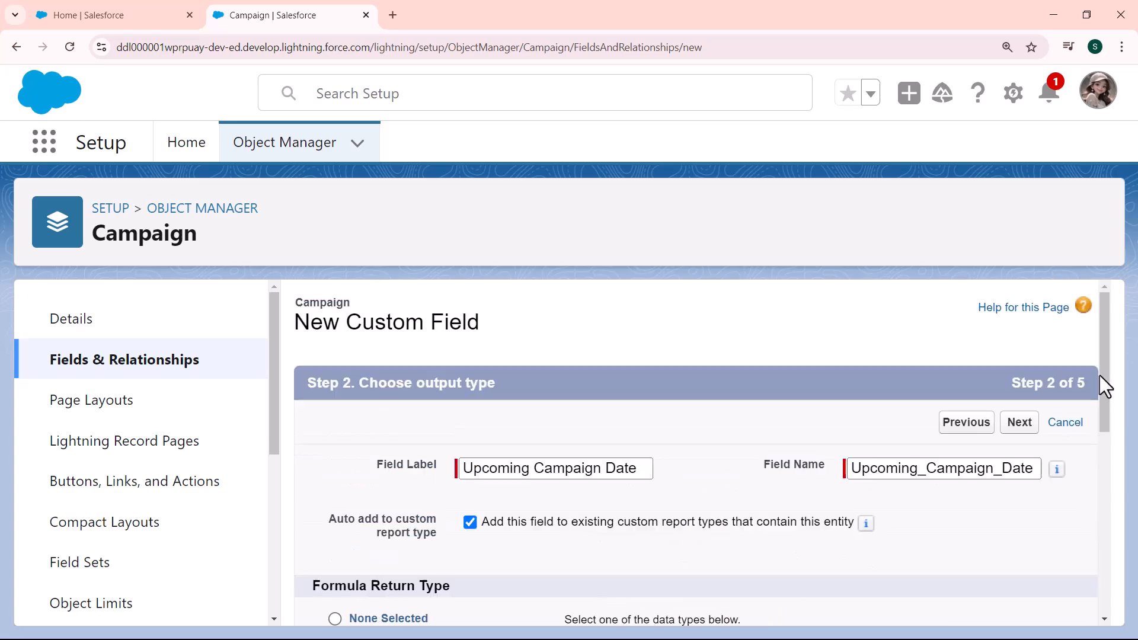
pyautogui.click(1019, 423)
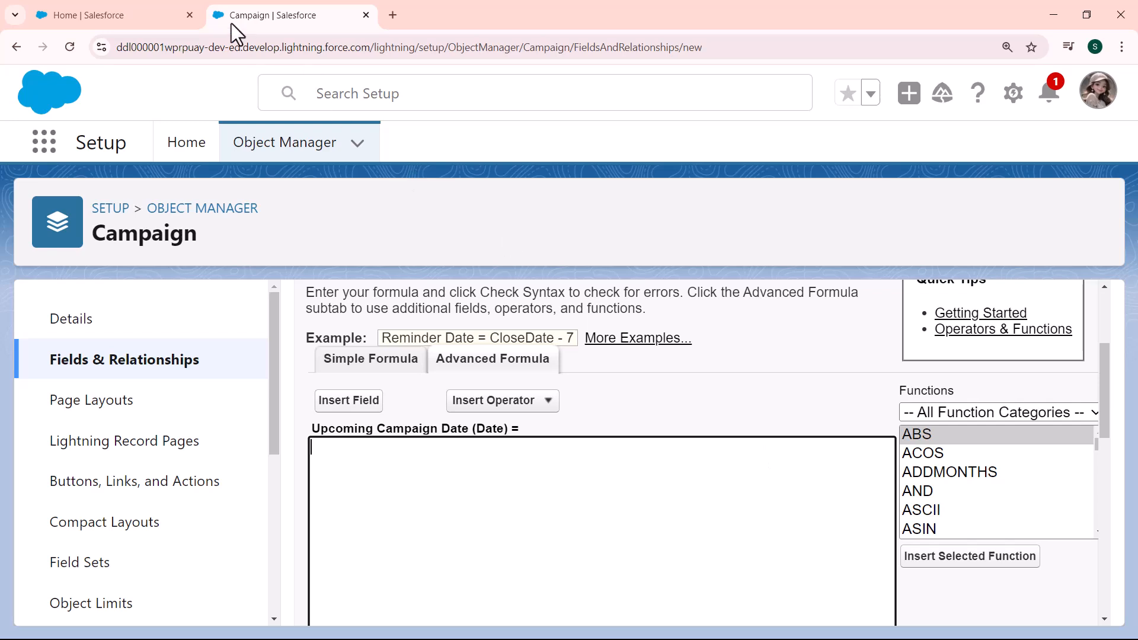
pyautogui.write('IF(MONTH(EndDate)=12, DATE(YEAR(EndDate),12,31), DATE(YEAR(EndDate),MONTH(EndDate)+1, 1)-1)')
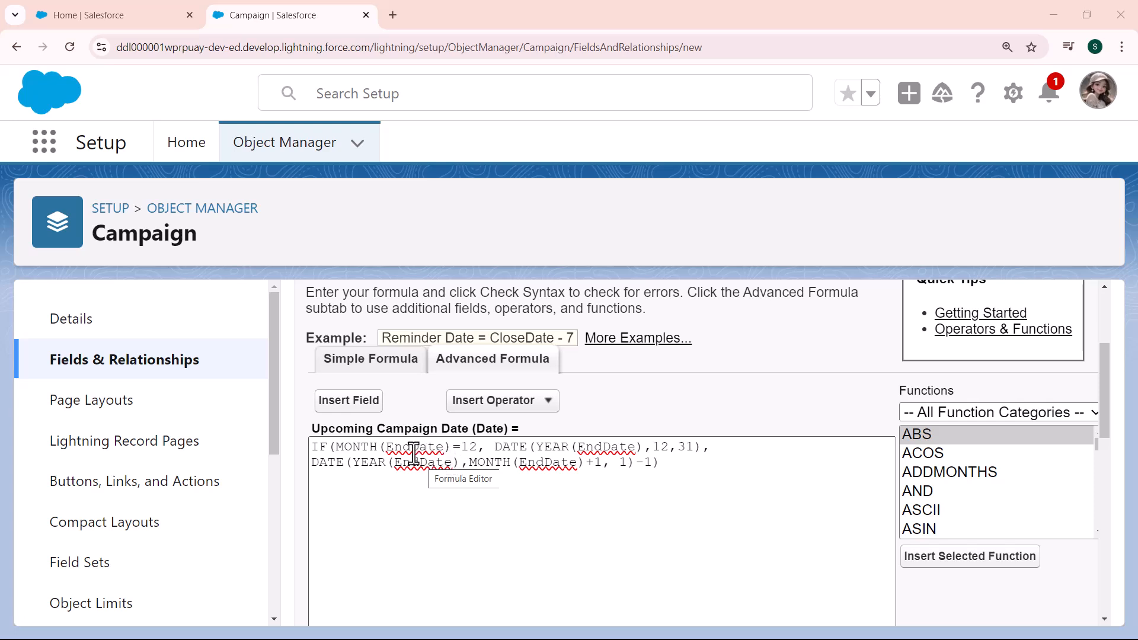
# - Examine the formula's IF condition on the EndDate month and the date expression used for month 12
pyautogui.moveTo(392, 449); pyautogui.dragTo(444, 451)
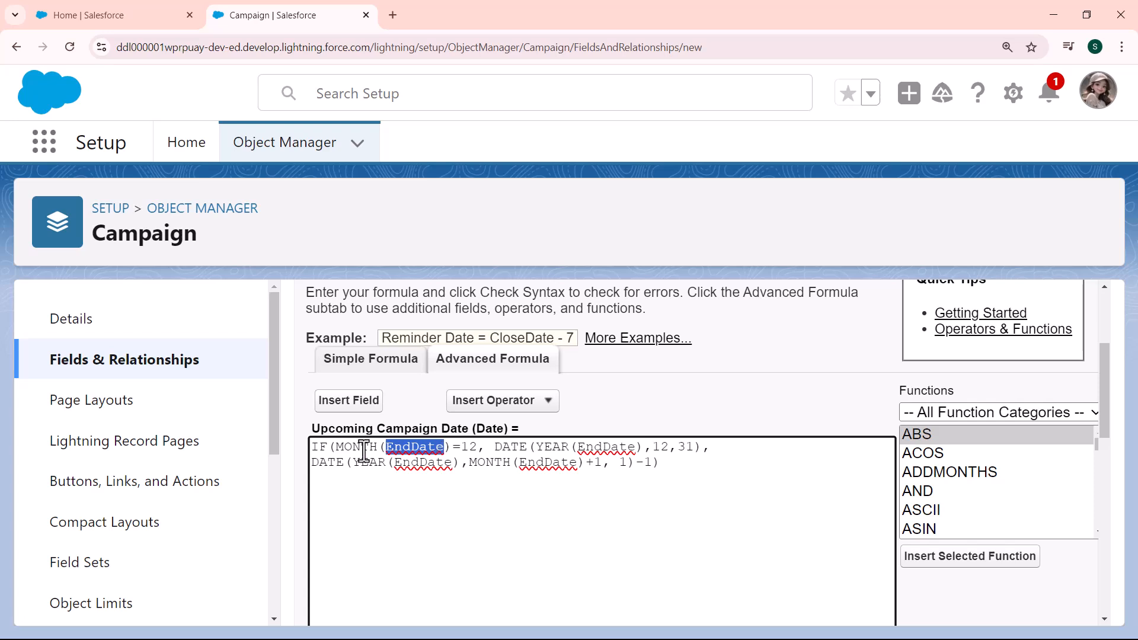
pyautogui.moveTo(314, 449); pyautogui.dragTo(368, 454)
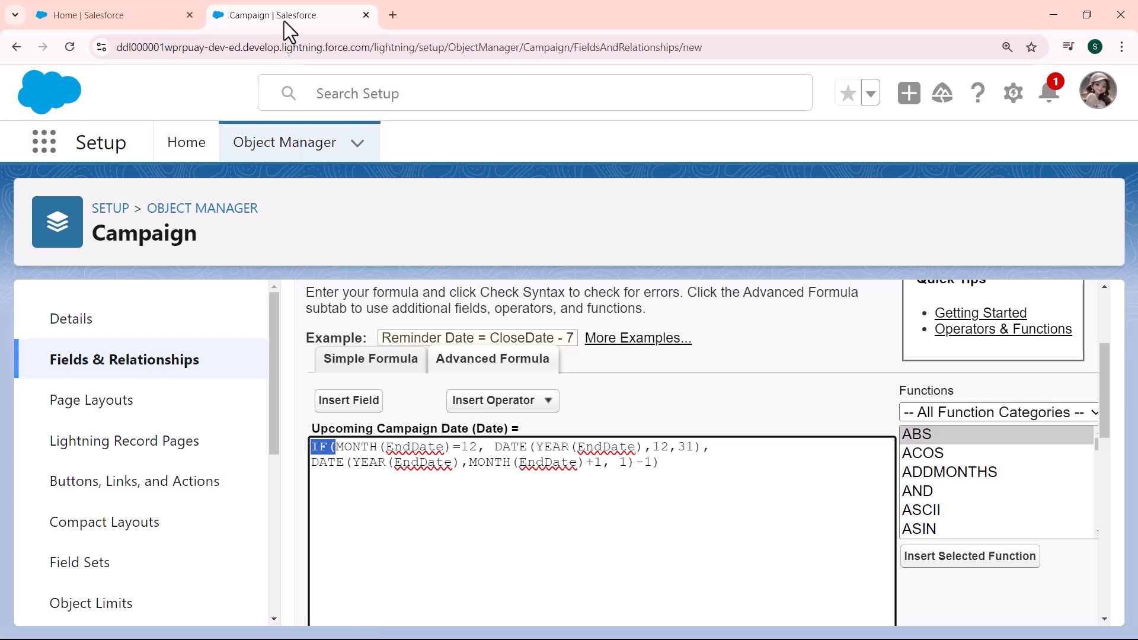
pyautogui.click(285, 24)
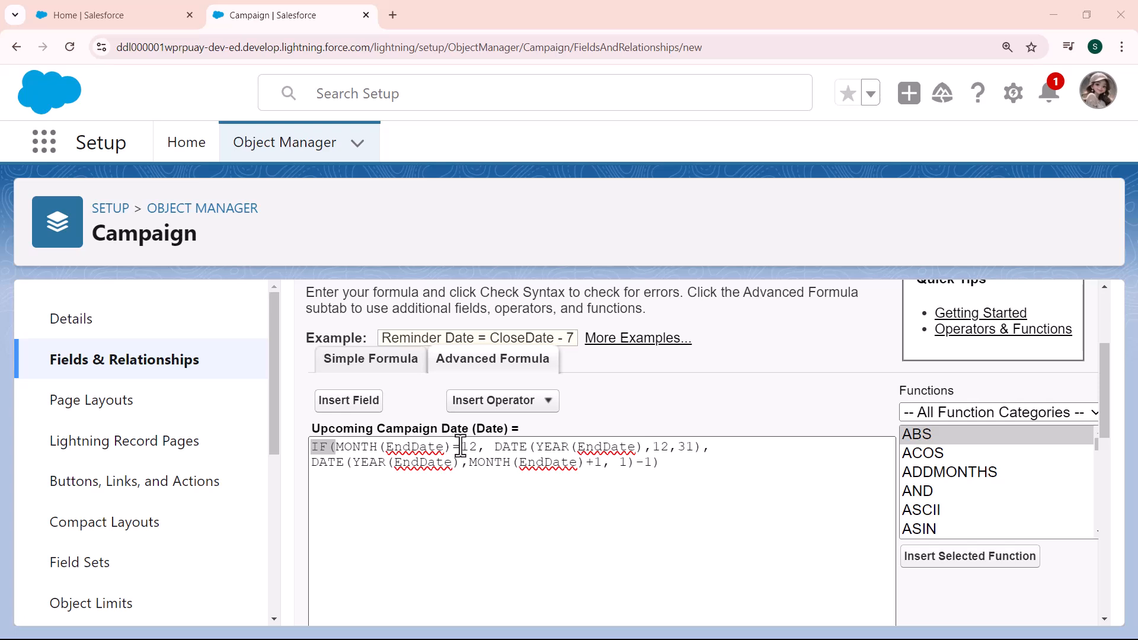
pyautogui.moveTo(461, 446); pyautogui.dragTo(480, 447)
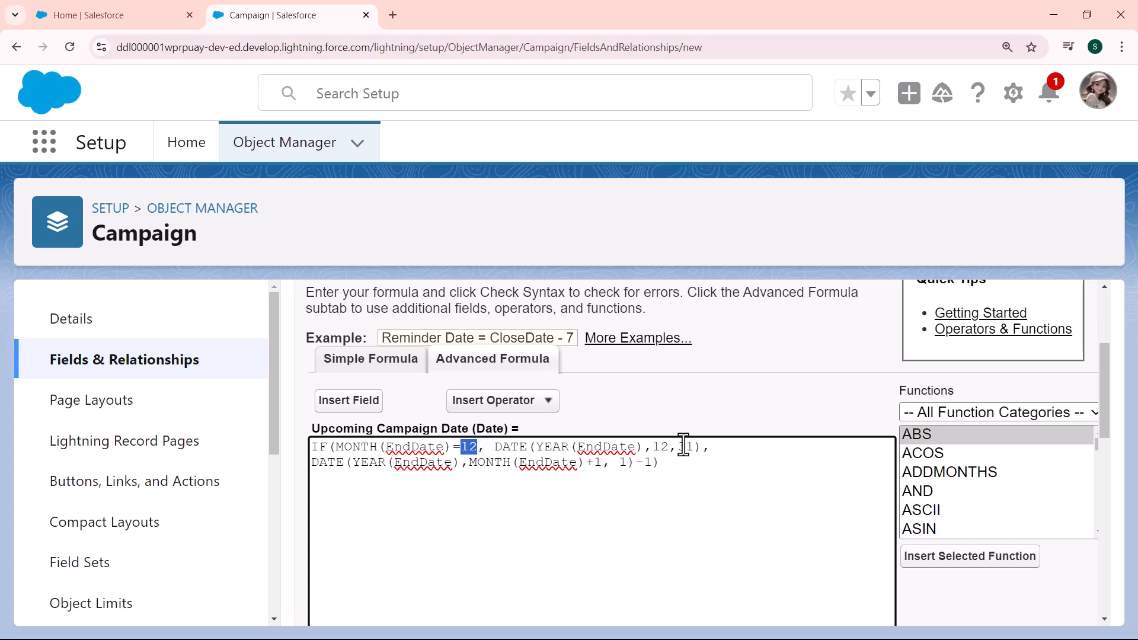
pyautogui.moveTo(678, 446); pyautogui.dragTo(694, 446)
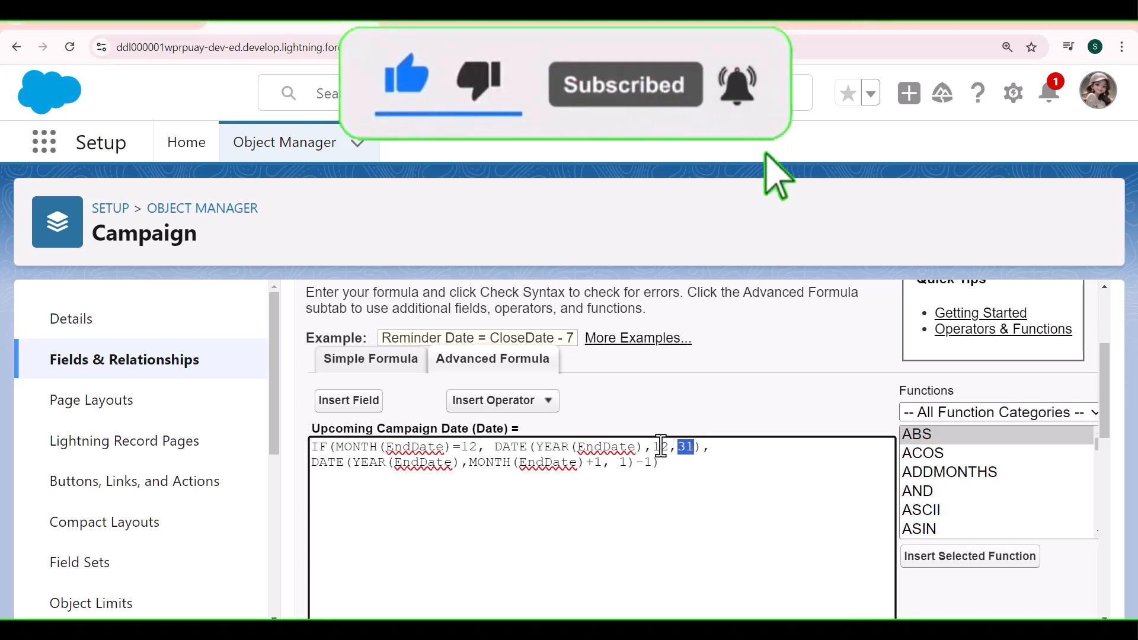
pyautogui.moveTo(652, 447); pyautogui.dragTo(668, 446)
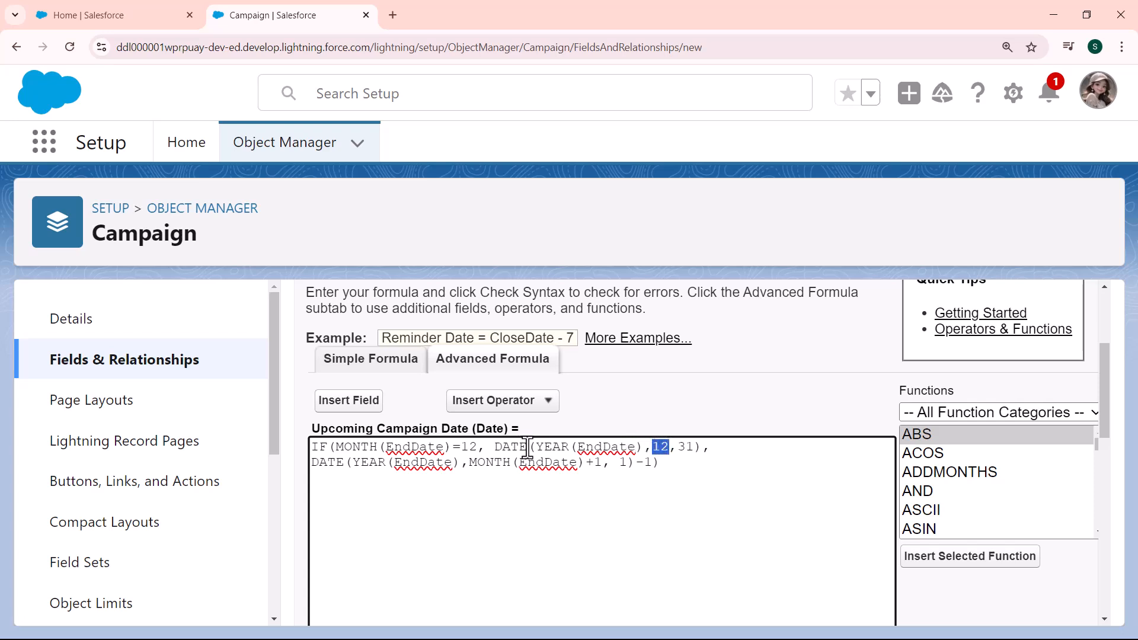
pyautogui.moveTo(537, 445); pyautogui.dragTo(694, 446)
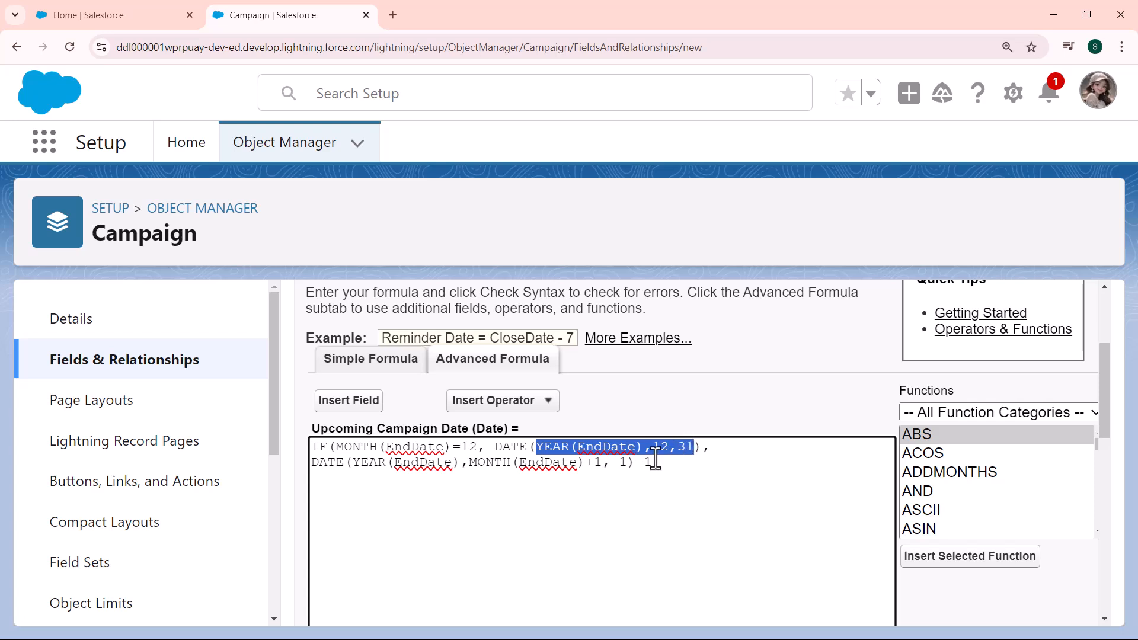
# - Examine the formula's second DATE expression, including its year, the month +1 part and the final -1
pyautogui.click(588, 463)
pyautogui.moveTo(588, 463); pyautogui.dragTo(605, 463)
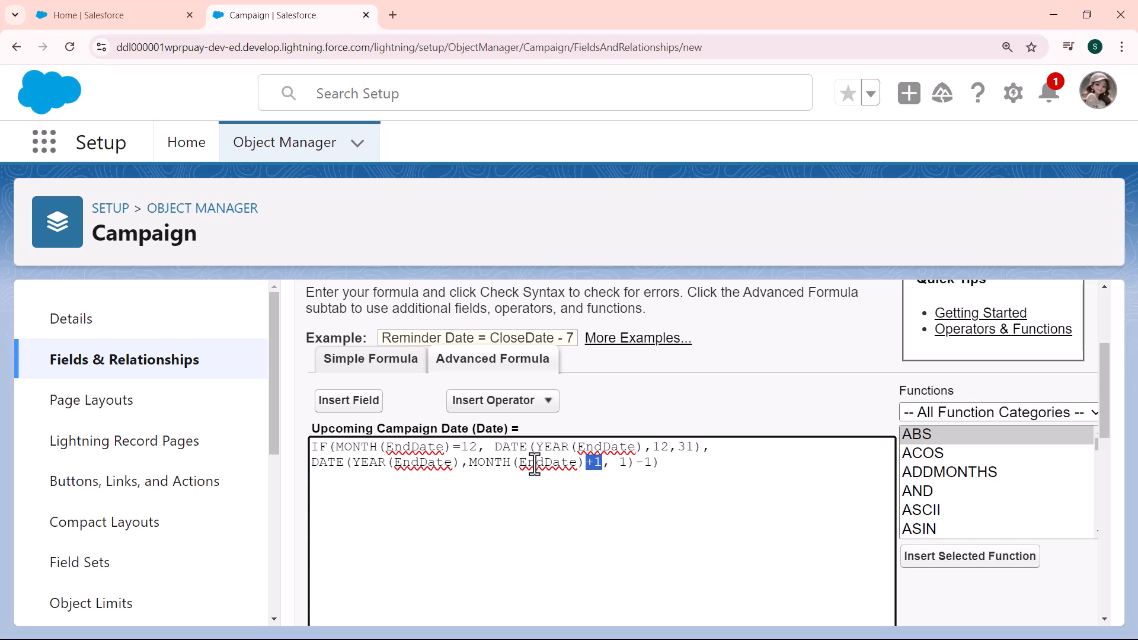
pyautogui.moveTo(469, 462); pyautogui.dragTo(580, 462)
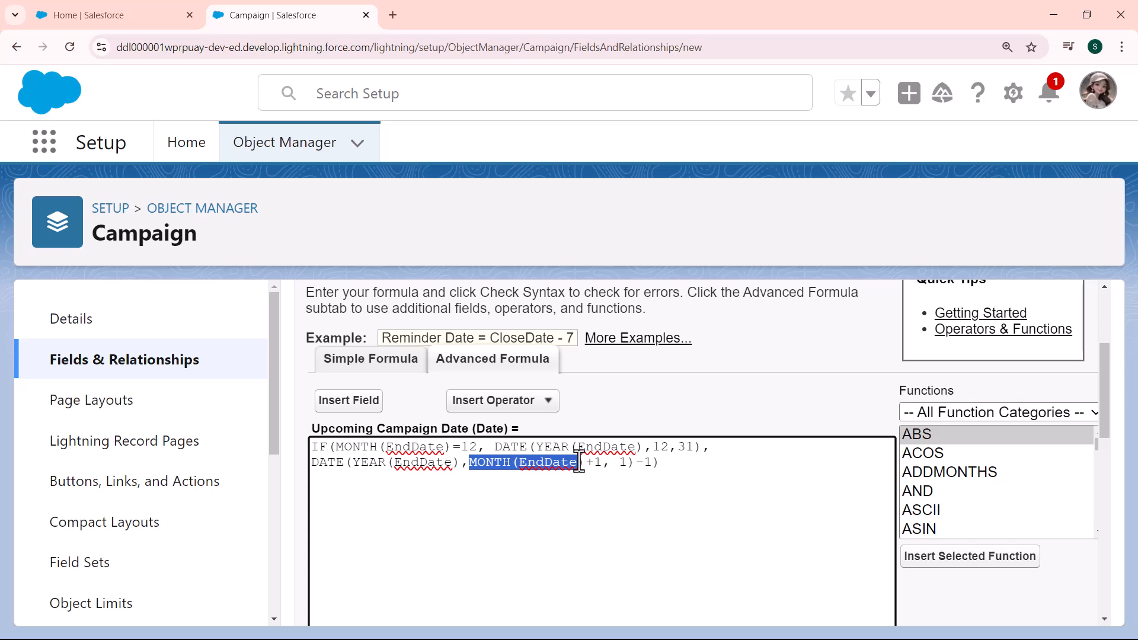
pyautogui.moveTo(585, 462); pyautogui.dragTo(601, 462)
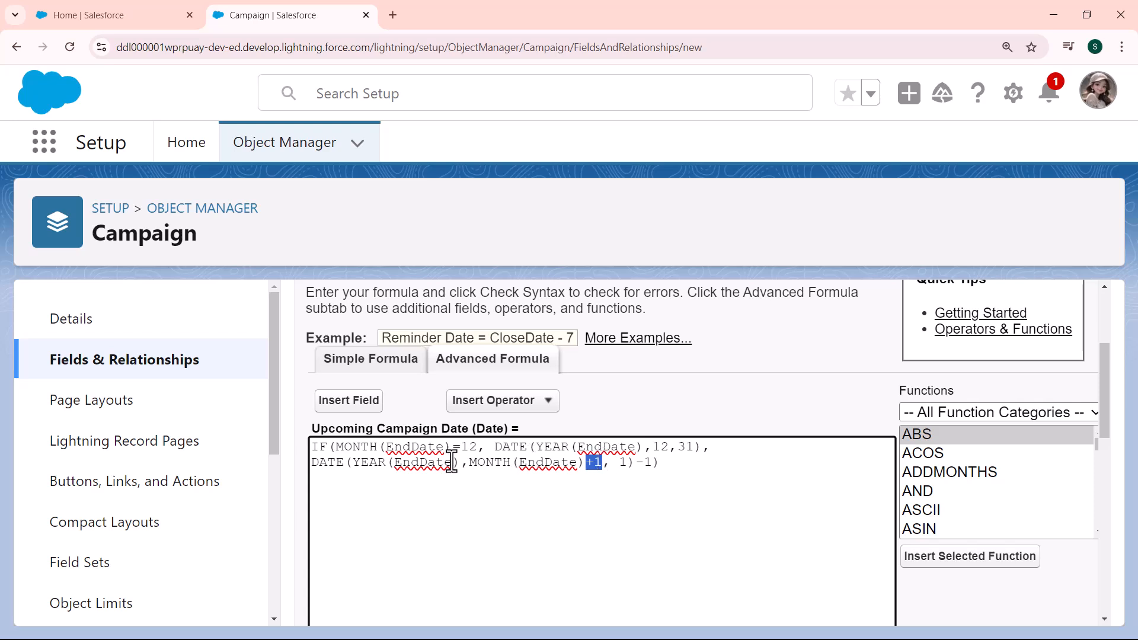
pyautogui.moveTo(352, 467); pyautogui.dragTo(460, 467)
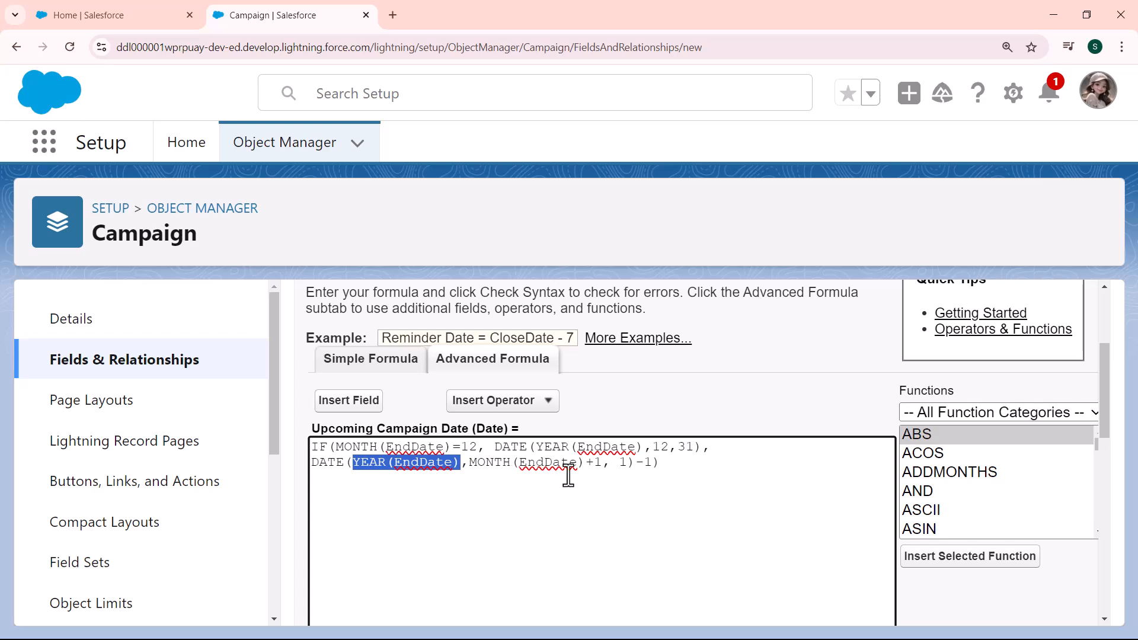
pyautogui.moveTo(635, 464); pyautogui.dragTo(653, 467)
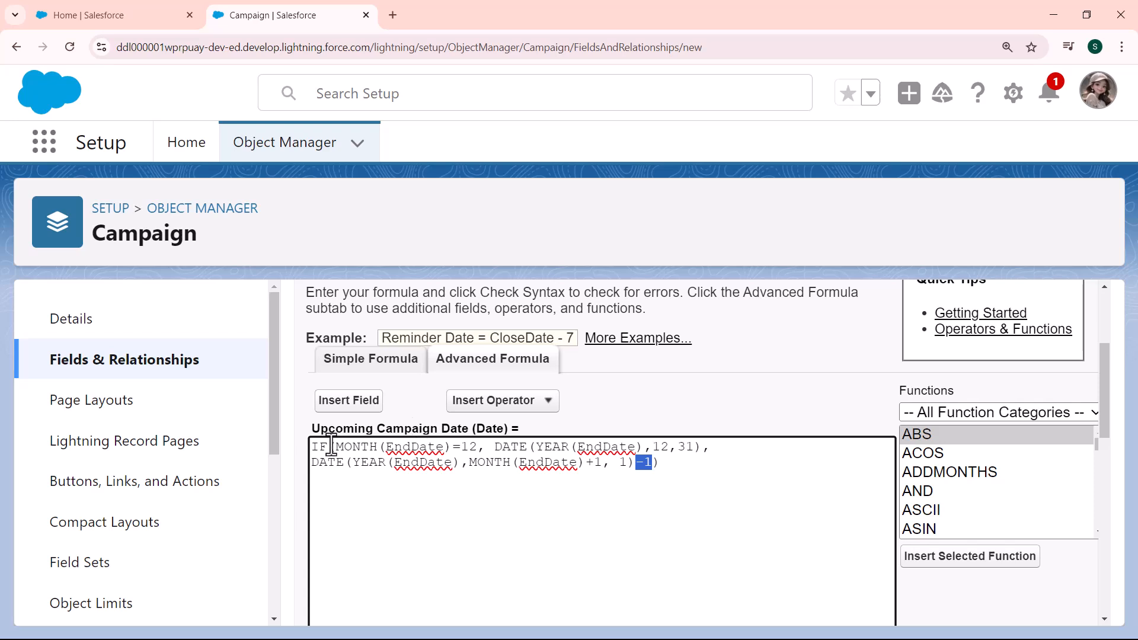
pyautogui.moveTo(310, 446); pyautogui.dragTo(629, 464)
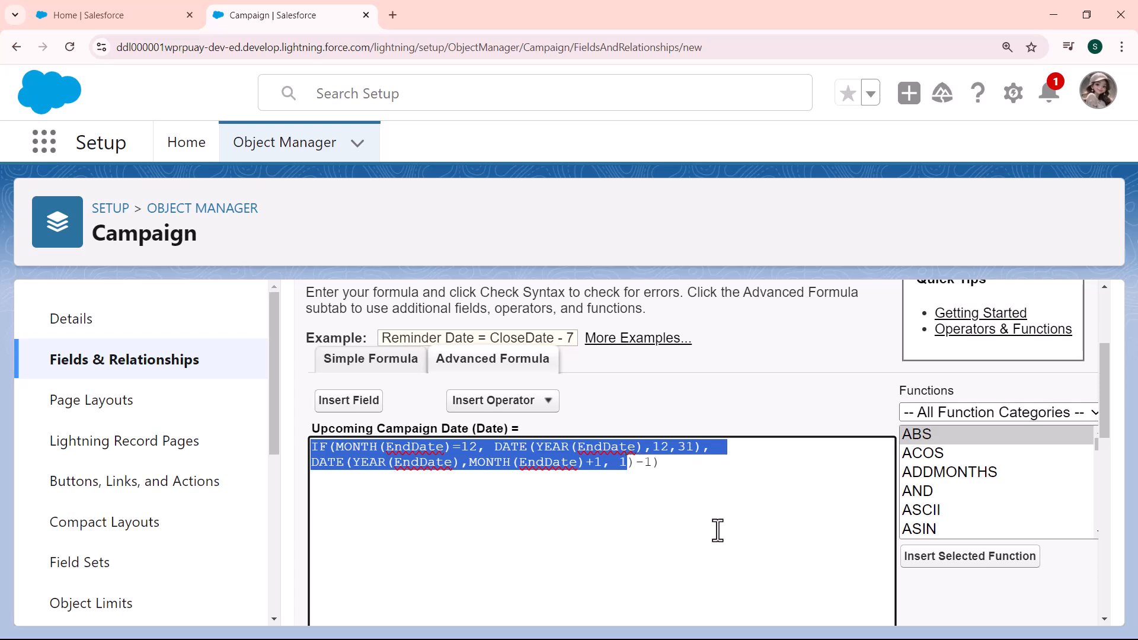
pyautogui.click(684, 505)
pyautogui.moveTo(632, 463); pyautogui.dragTo(657, 466)
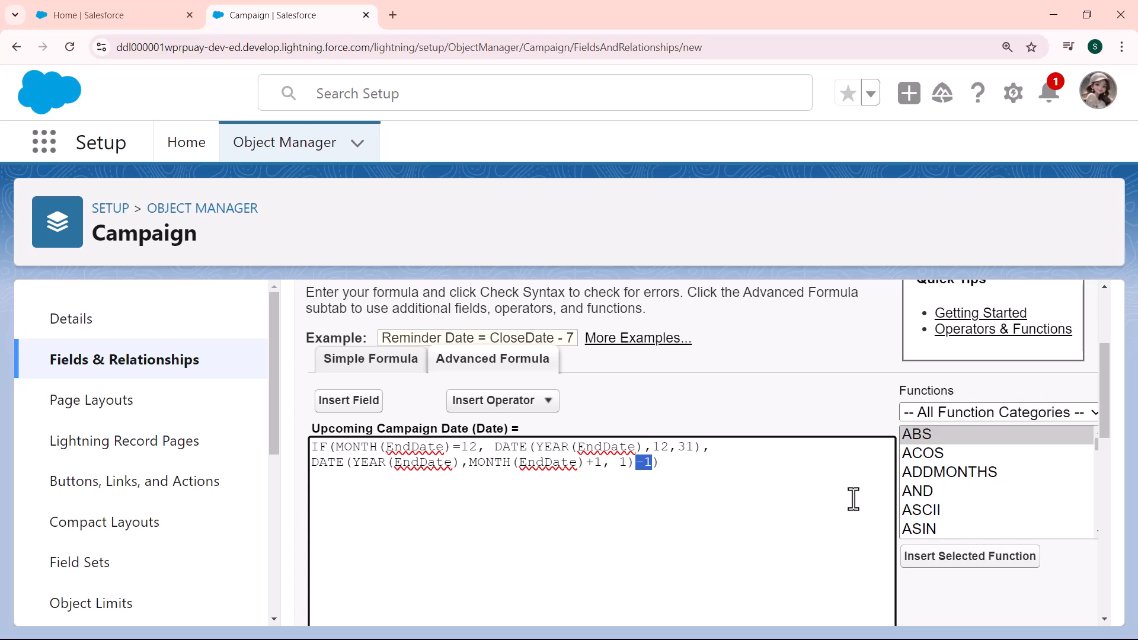
# - Check the syntax of the Upcoming Campaign Date formula and view the result
pyautogui.moveTo(1105, 392); pyautogui.dragTo(1110, 503)
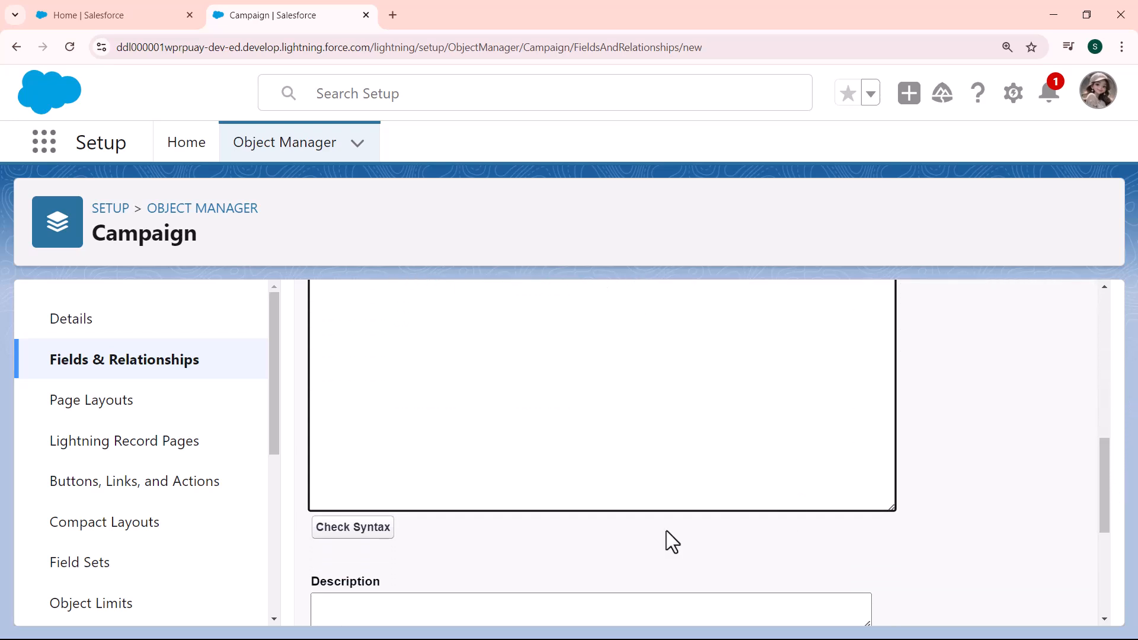
pyautogui.click(351, 529)
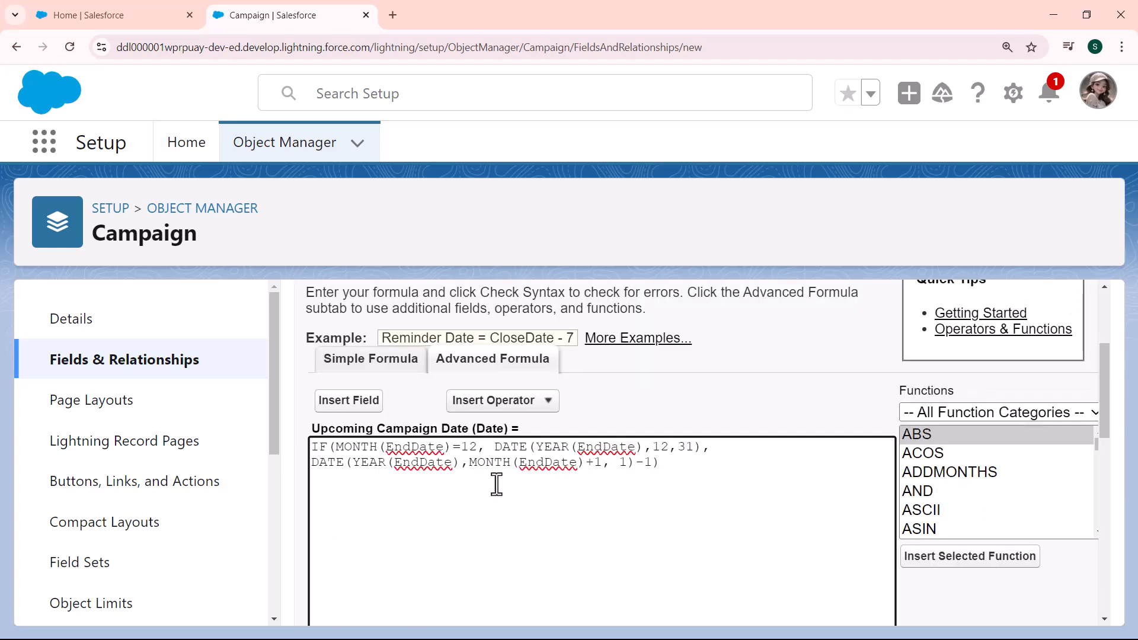
pyautogui.moveTo(1108, 393); pyautogui.dragTo(1101, 518)
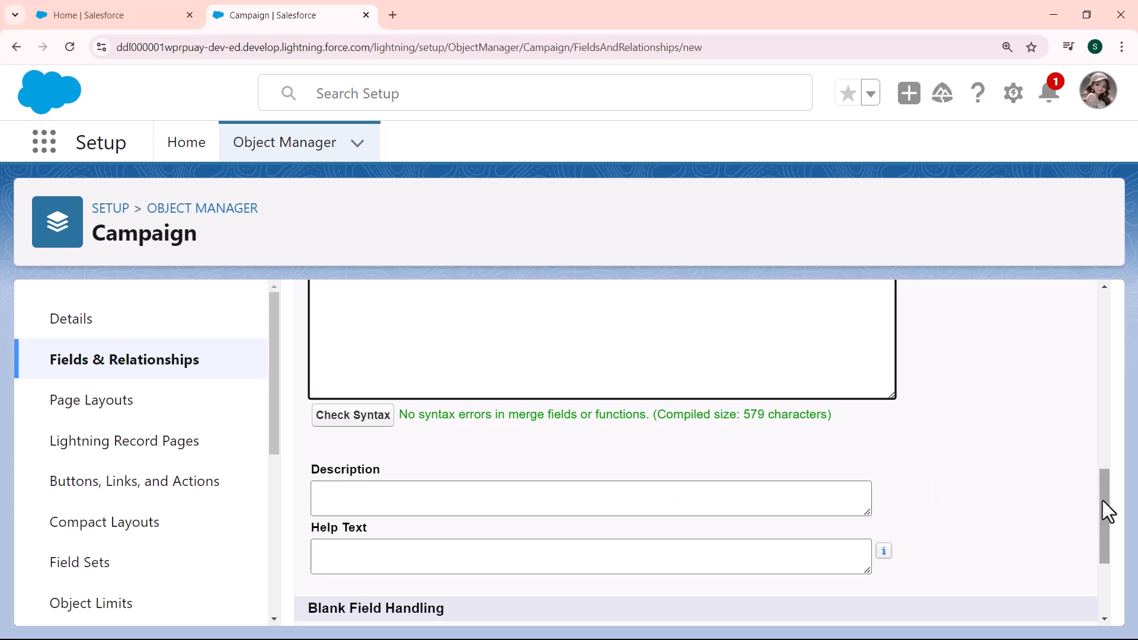
# - Keep blank fields treated as zeroes and make the Upcoming Campaign Date field visible to all profiles in field-level security
pyautogui.moveTo(1102, 500); pyautogui.dragTo(1097, 551)
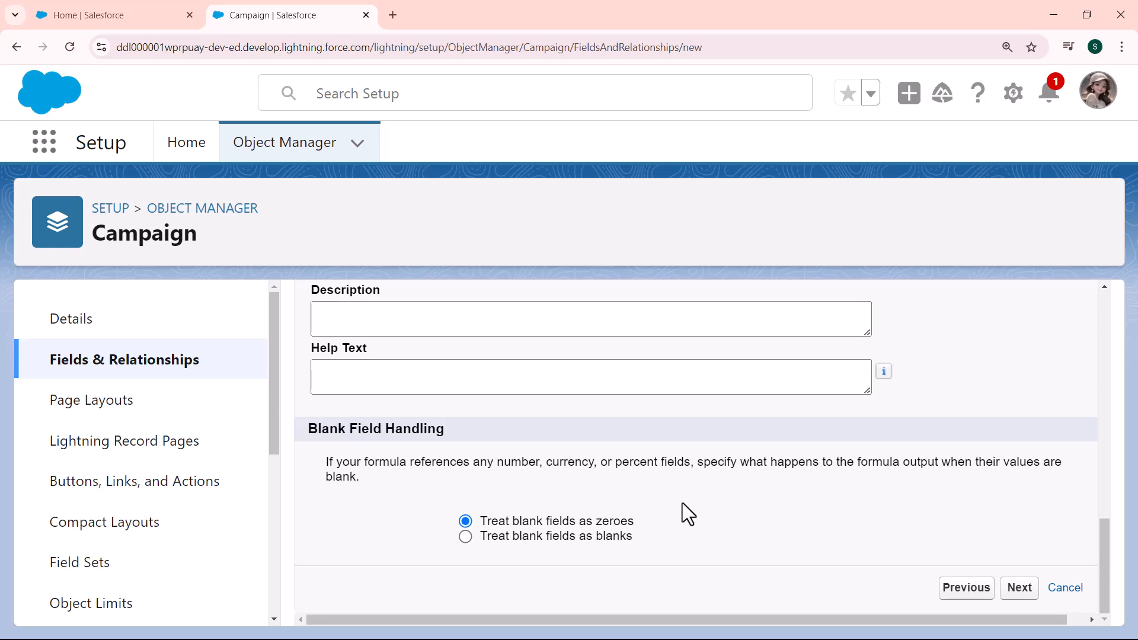
pyautogui.click(1020, 589)
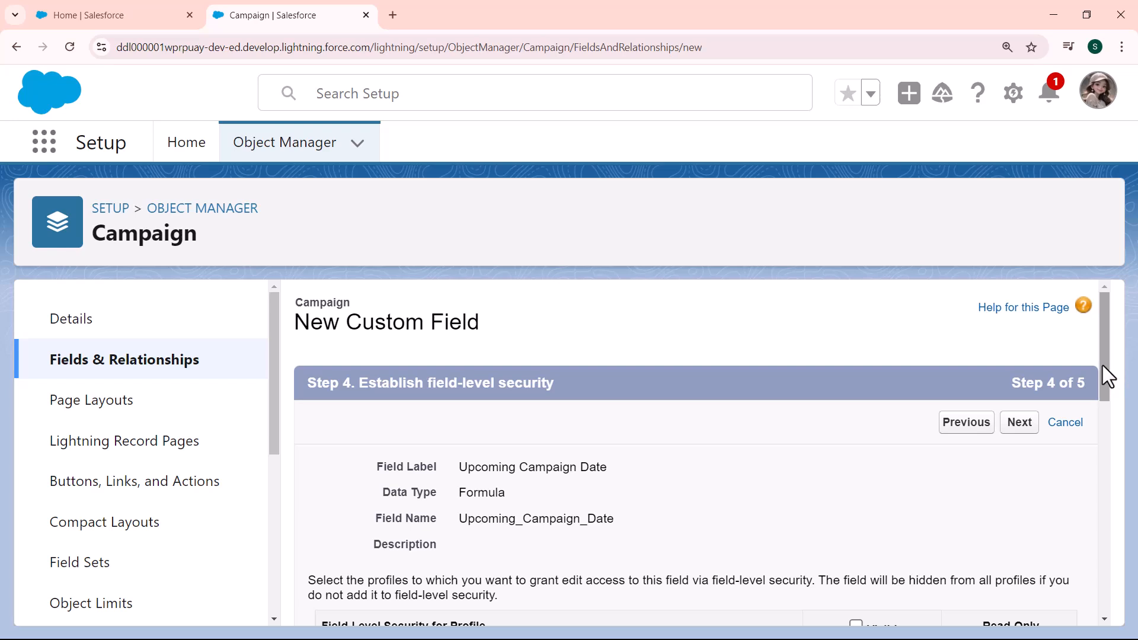
pyautogui.moveTo(1103, 365); pyautogui.dragTo(1106, 421)
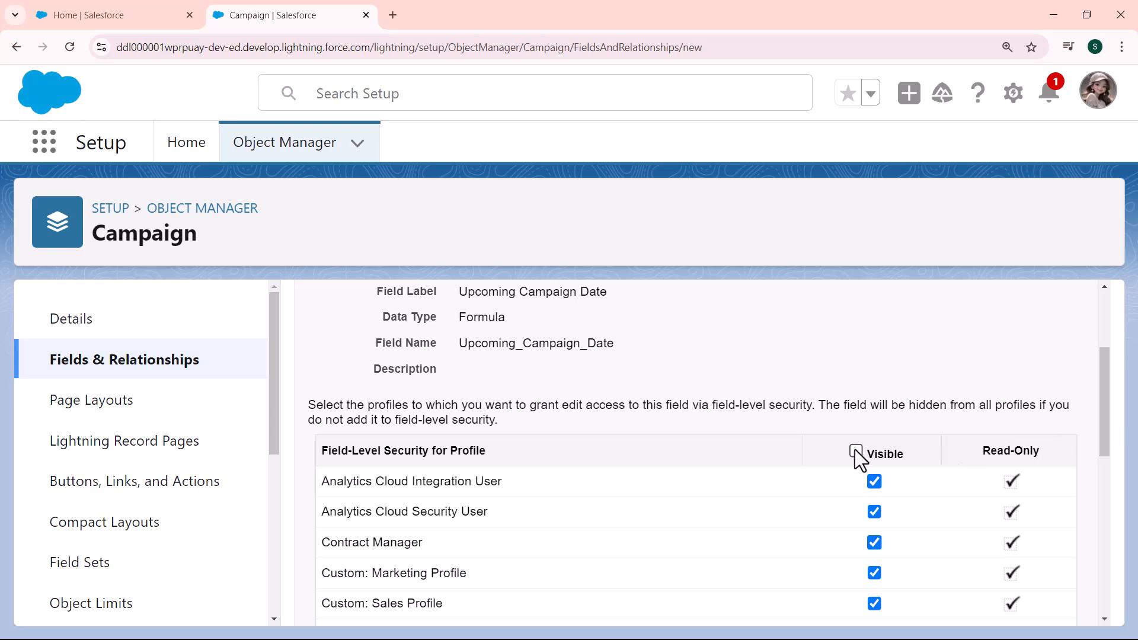
pyautogui.scroll(3, 1105, 403)
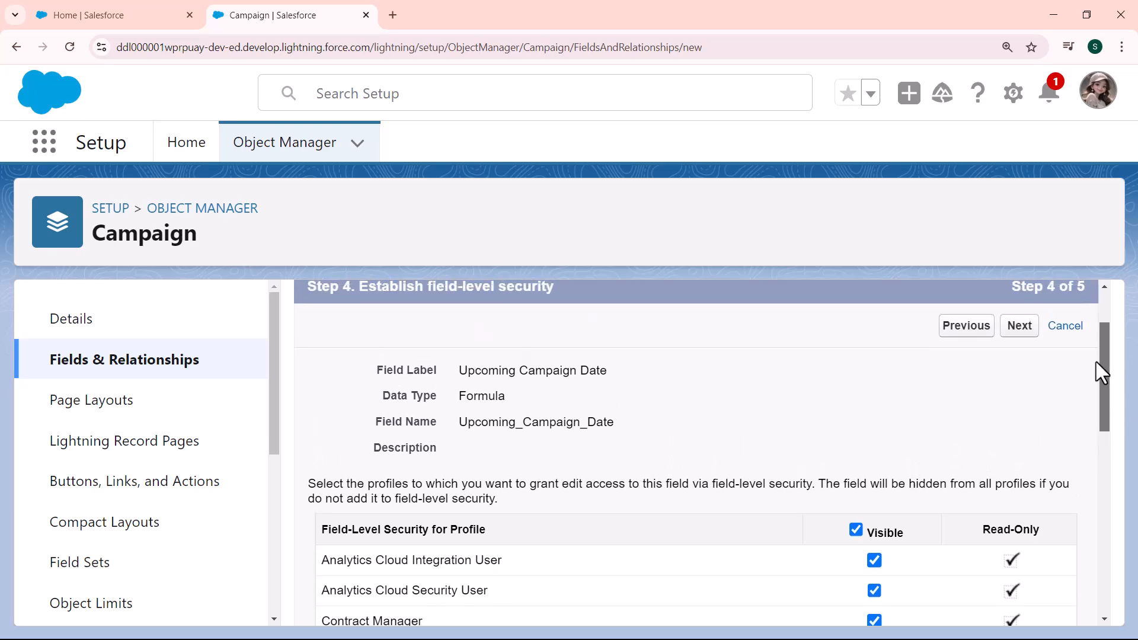
pyautogui.click(1029, 421)
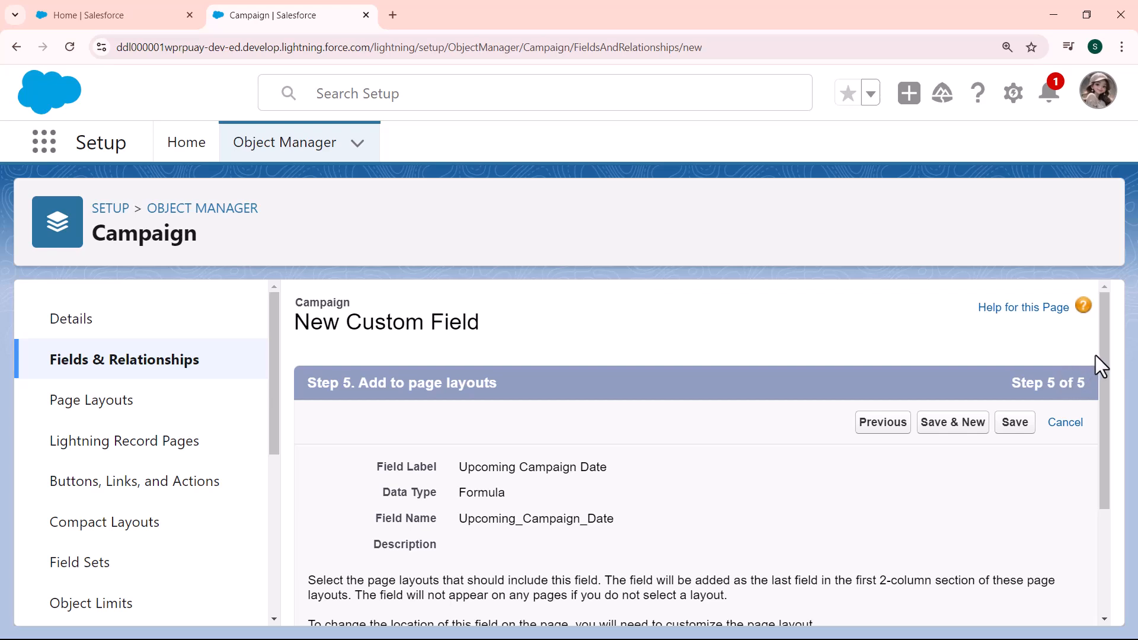
# - Include the new field on the Campaign Layout page layout and save it
pyautogui.moveTo(1103, 351); pyautogui.dragTo(1103, 448)
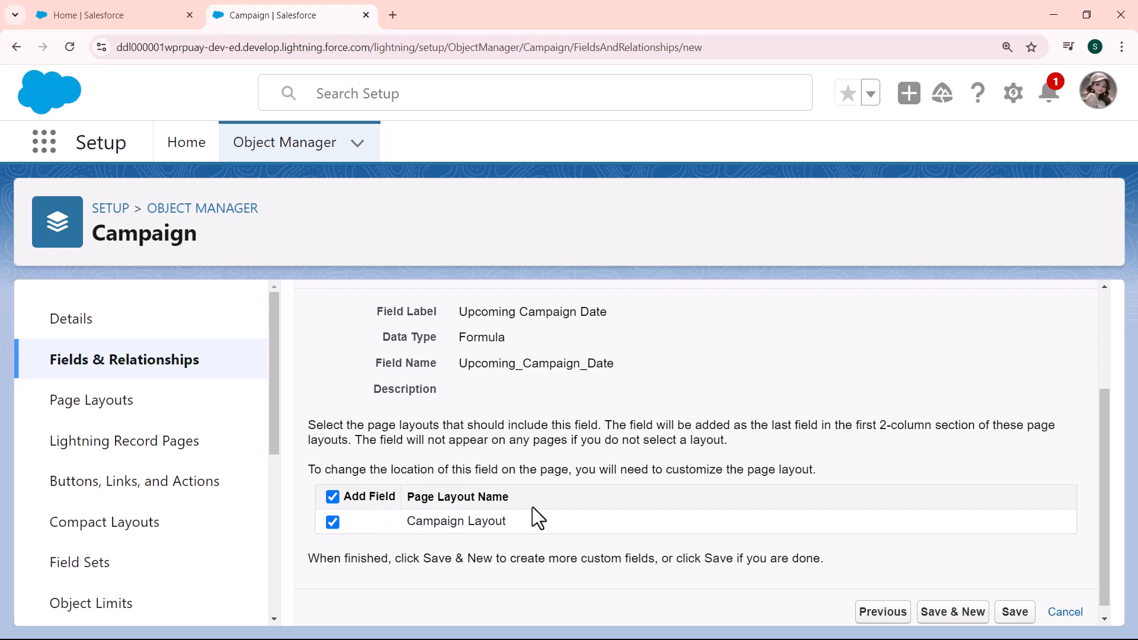
pyautogui.click(1001, 616)
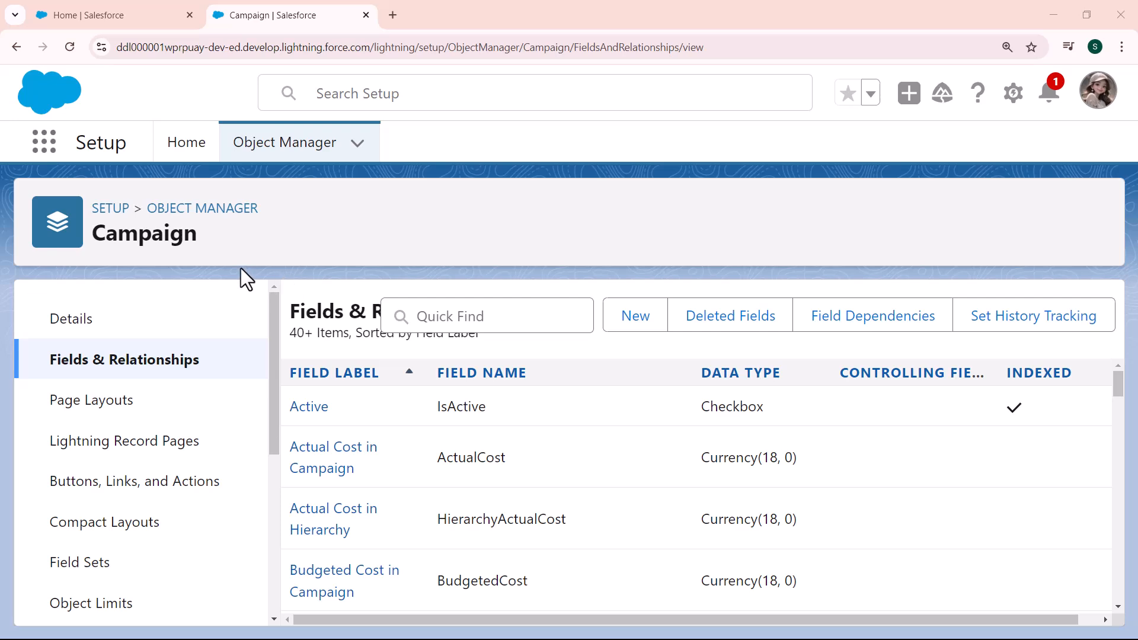
# - Open the Campaigns object from the App Launcher and show the All Active Campaigns list view
pyautogui.click(44, 155)
pyautogui.write('camp')
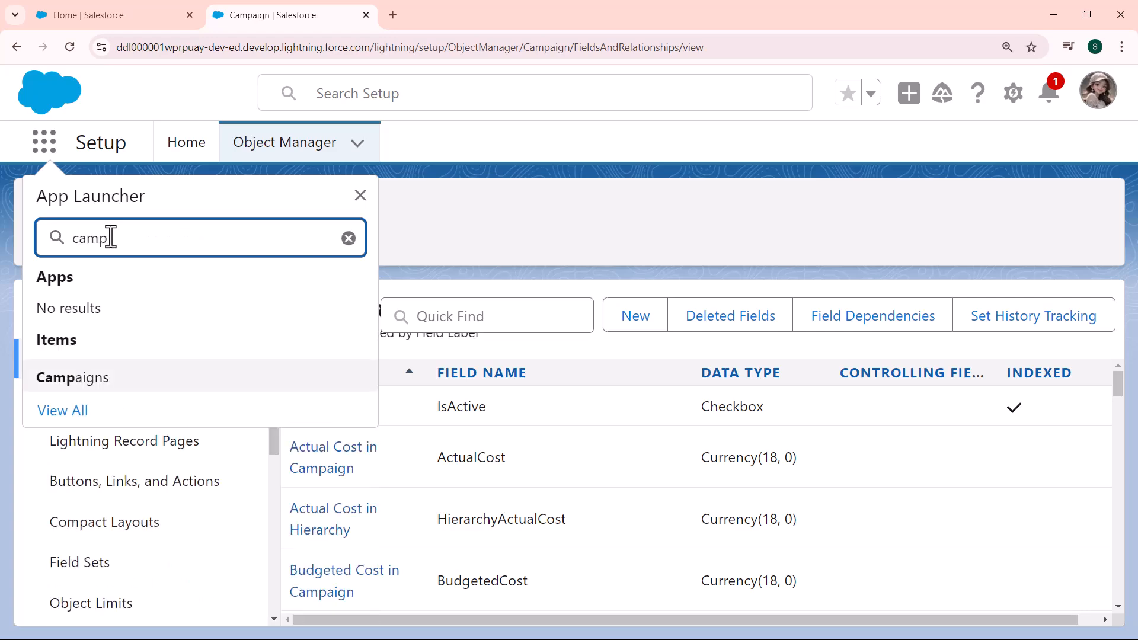
pyautogui.click(74, 384)
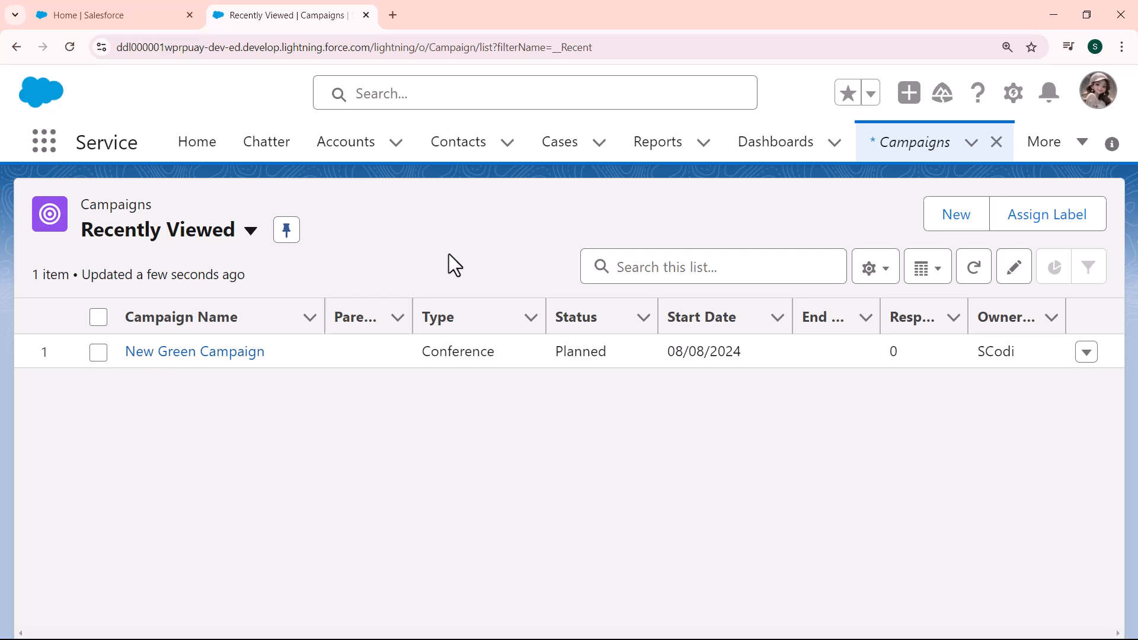
pyautogui.click(250, 232)
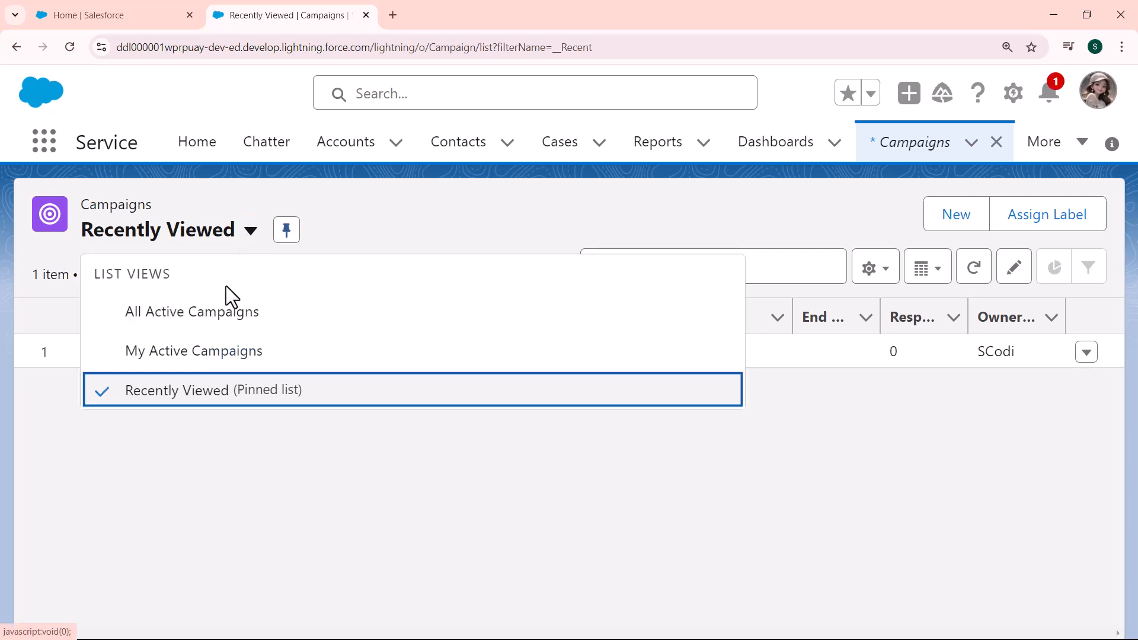
pyautogui.click(212, 328)
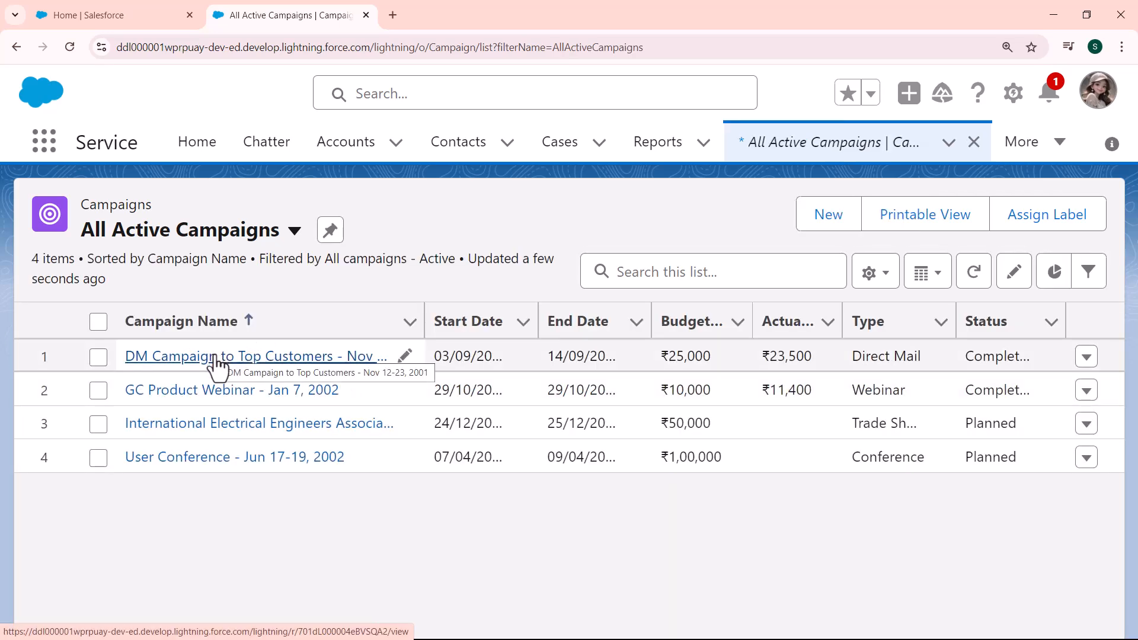
# - Open the DM Campaign to Top Customers record's details and check its Upcoming Campaign Date value
pyautogui.click(216, 358)
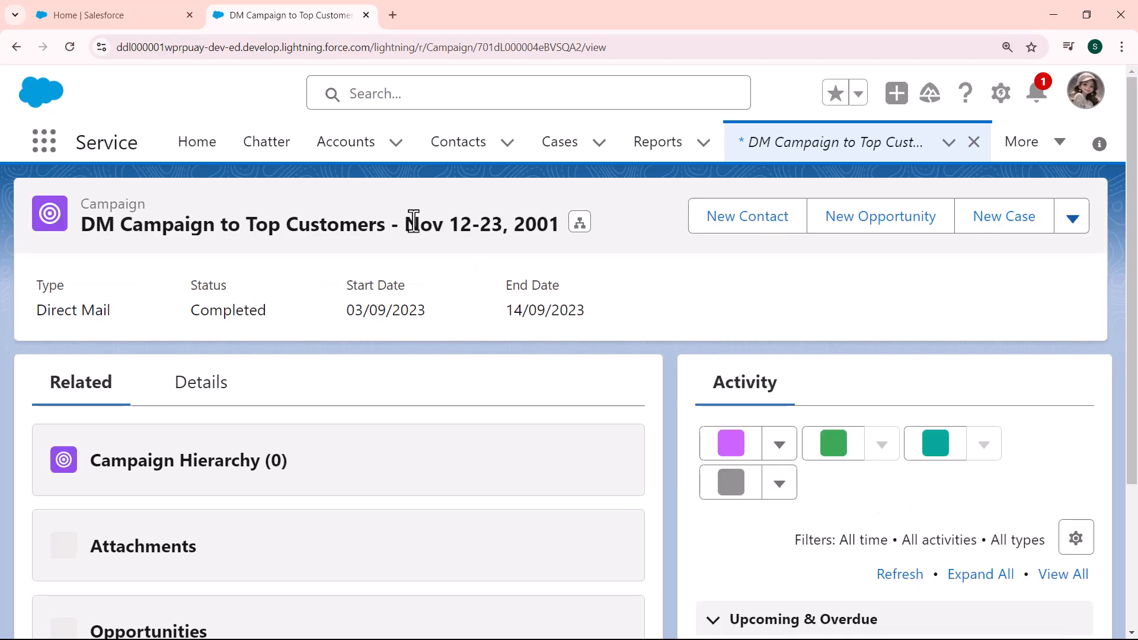
pyautogui.click(213, 391)
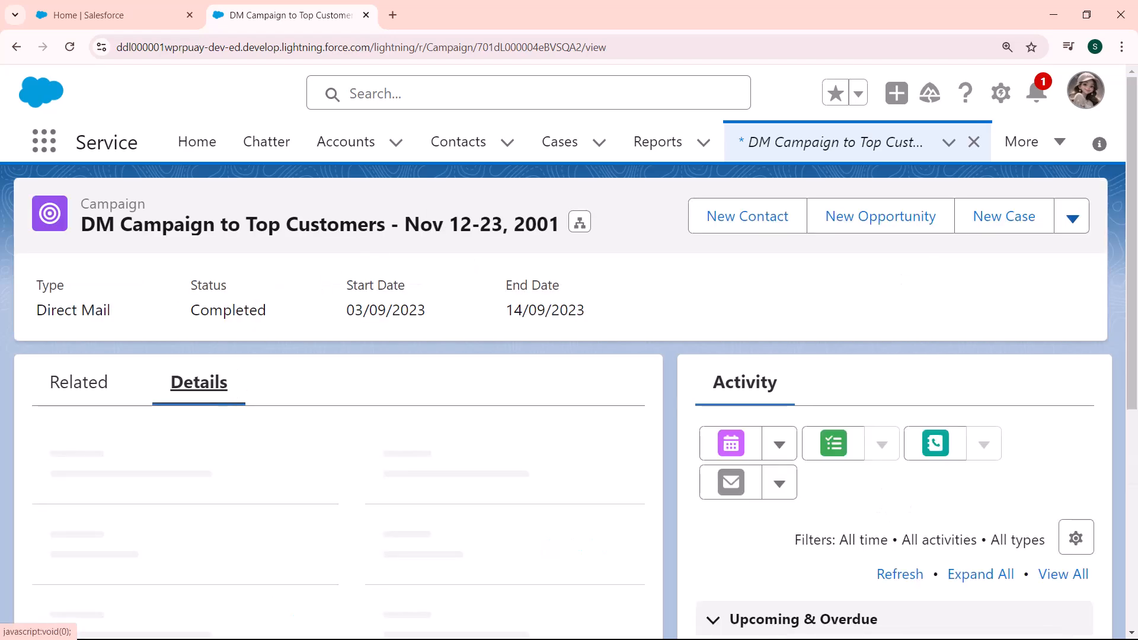
pyautogui.scroll(-5, 1135, 373)
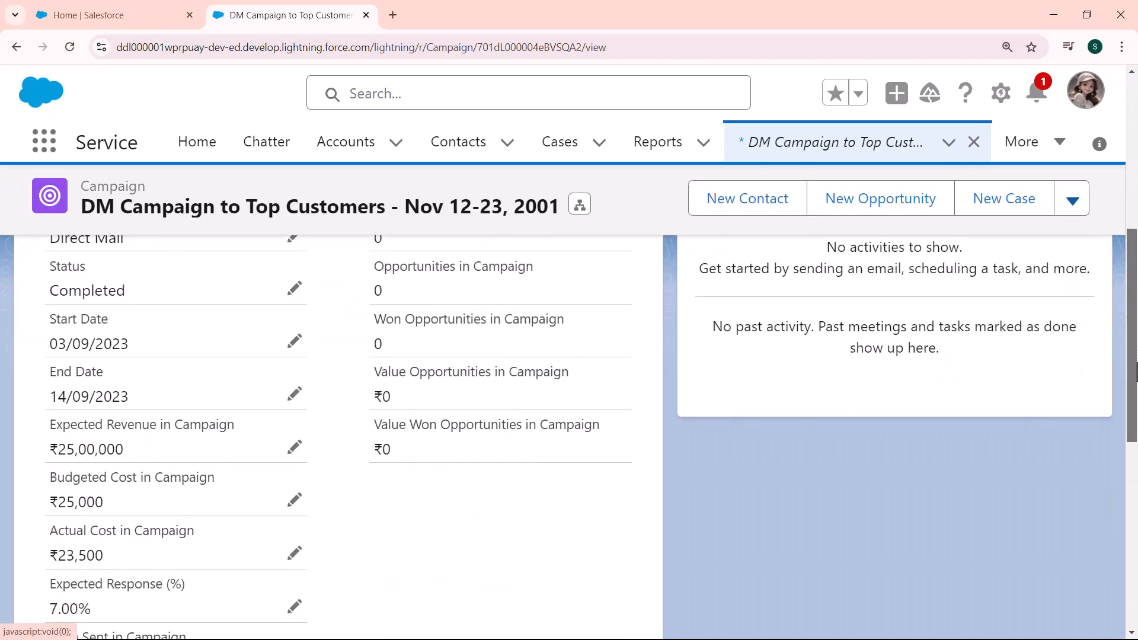
pyautogui.moveTo(1135, 373); pyautogui.dragTo(1135, 511)
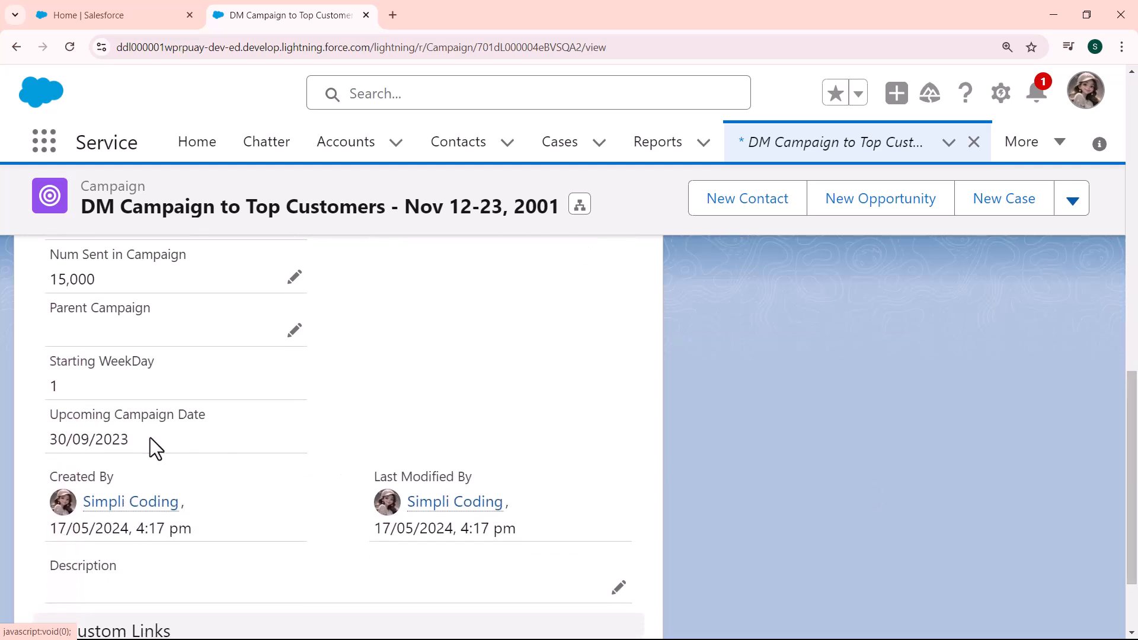
pyautogui.moveTo(150, 437); pyautogui.dragTo(47, 435)
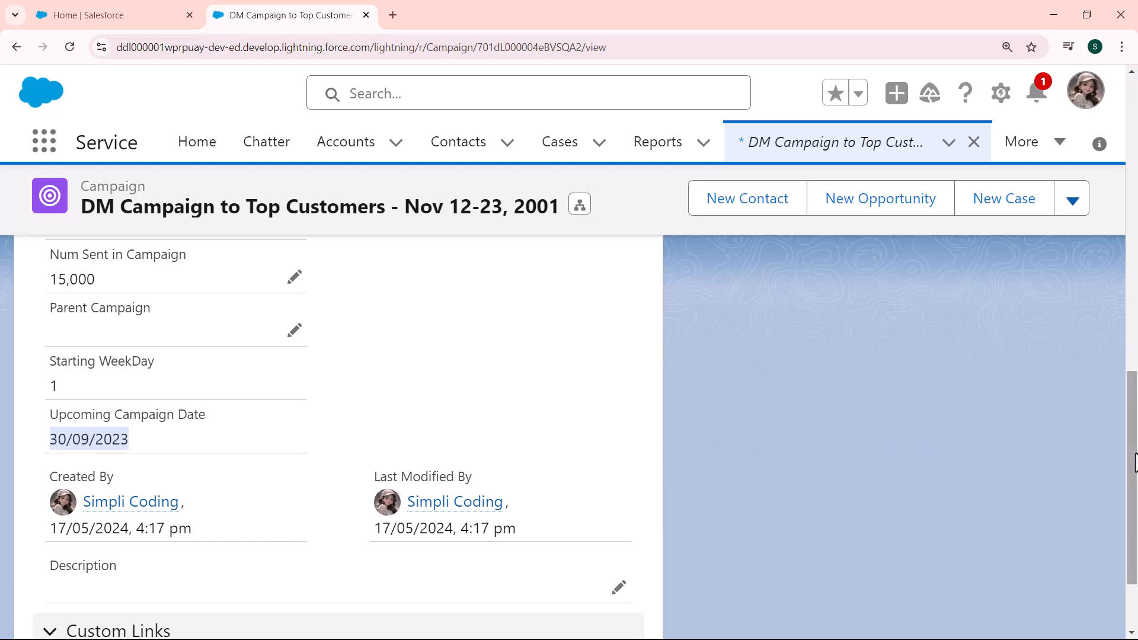
# - Compare the campaign's End Date with its Upcoming Campaign Date to verify the month-end calculation
pyautogui.moveTo(1135, 458); pyautogui.dragTo(1135, 338)
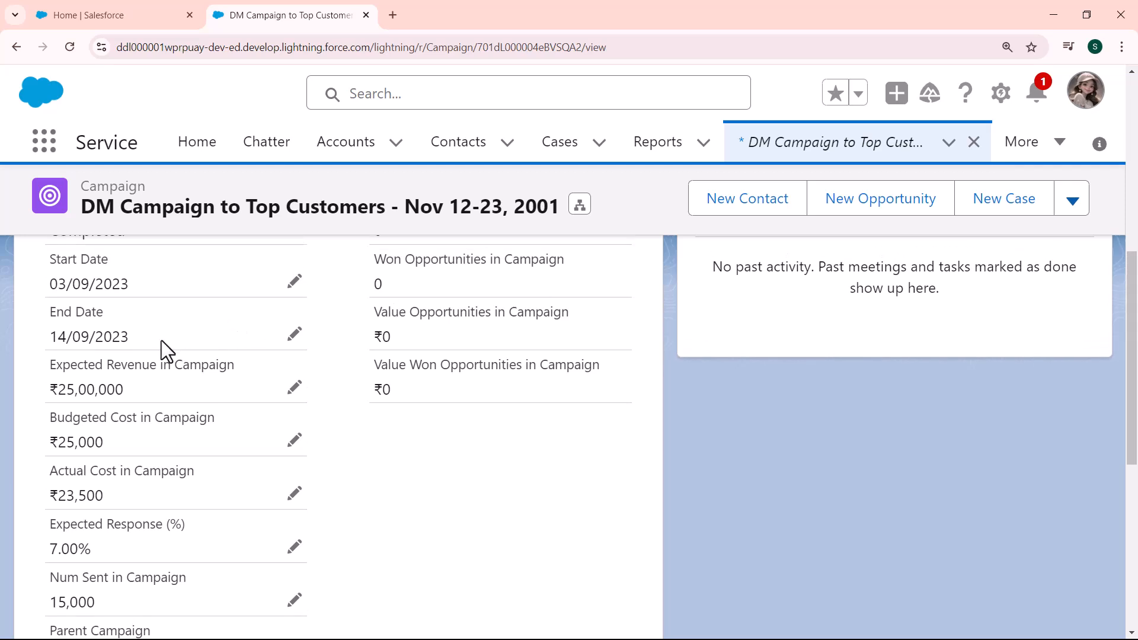
pyautogui.moveTo(161, 340); pyautogui.dragTo(57, 336)
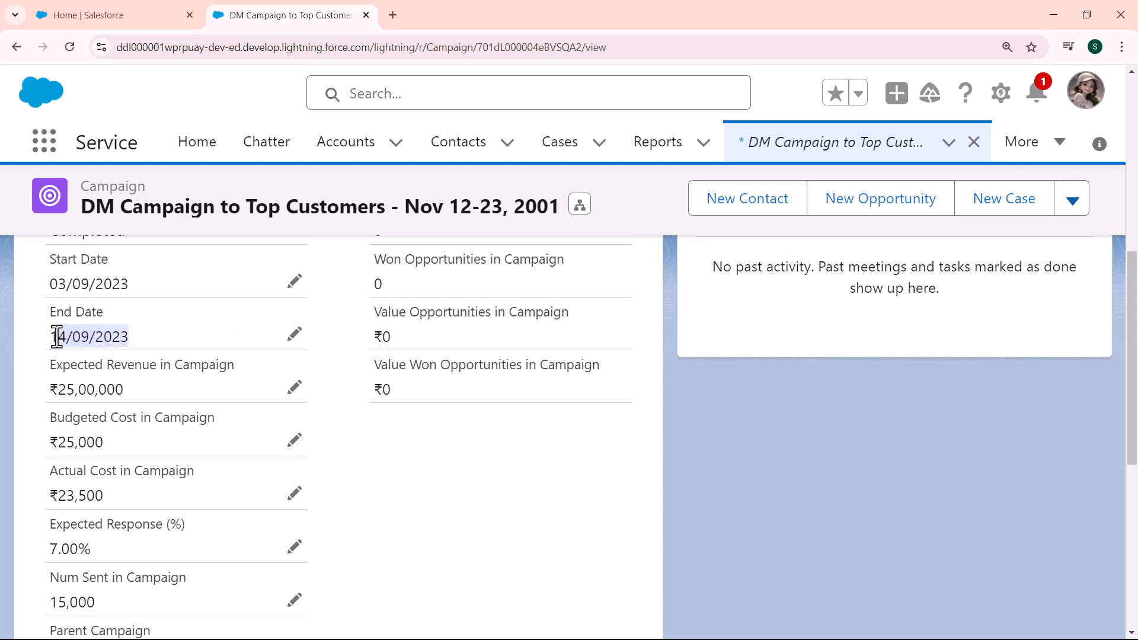
pyautogui.moveTo(1136, 290); pyautogui.dragTo(1135, 472)
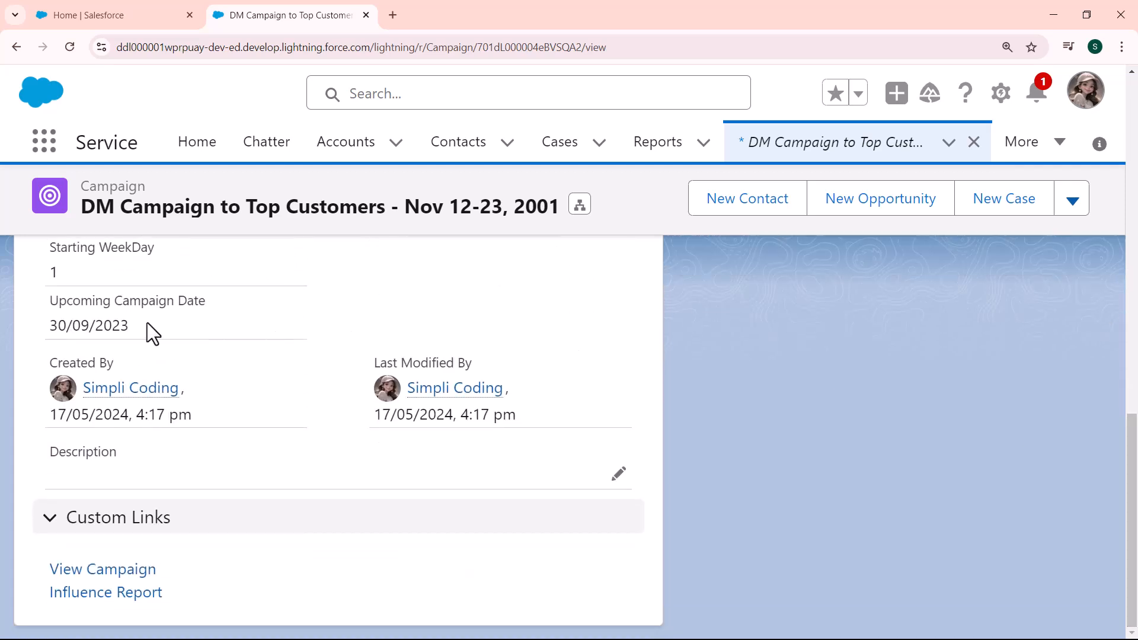
pyautogui.moveTo(144, 322); pyautogui.dragTo(54, 324)
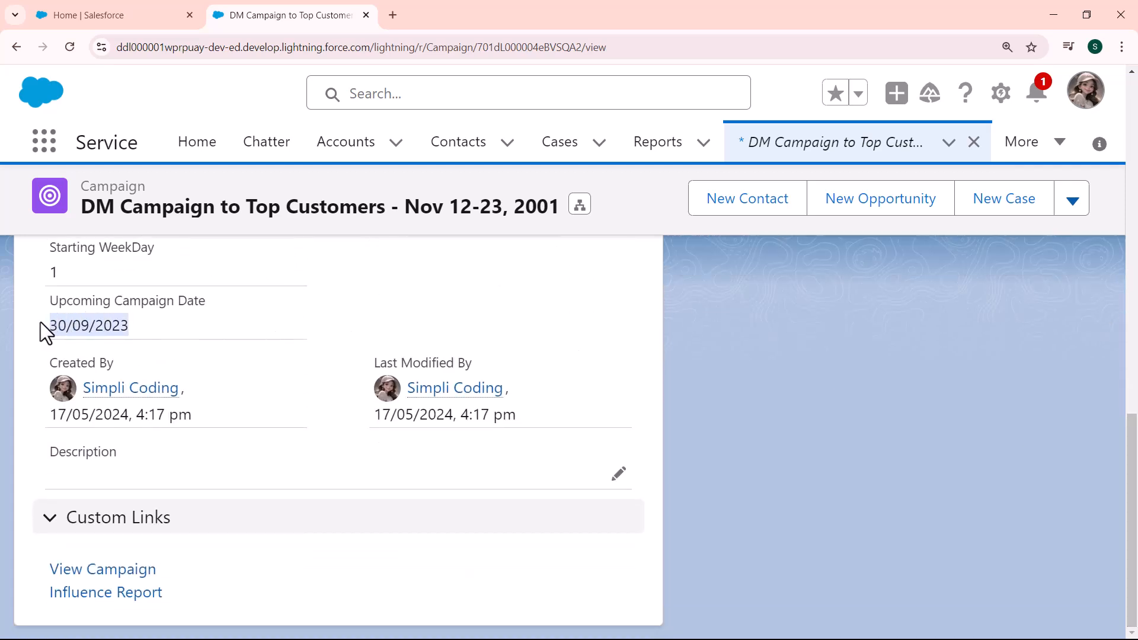